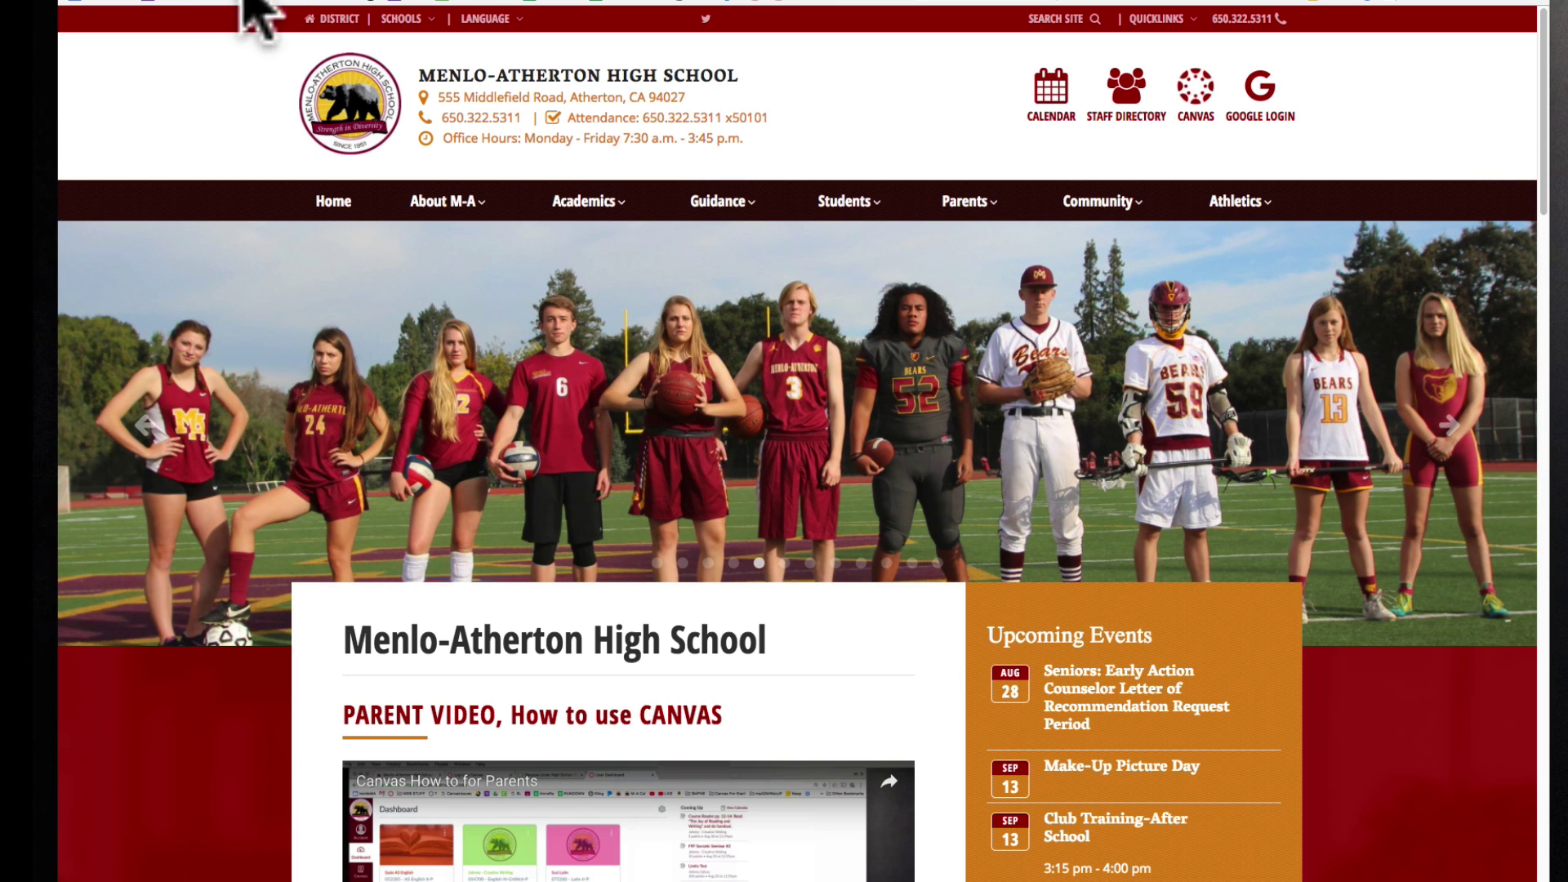
Open the SUHSD Canvas login page from the CANVAS link on the Menlo-Atherton homepage.
click(1190, 139)
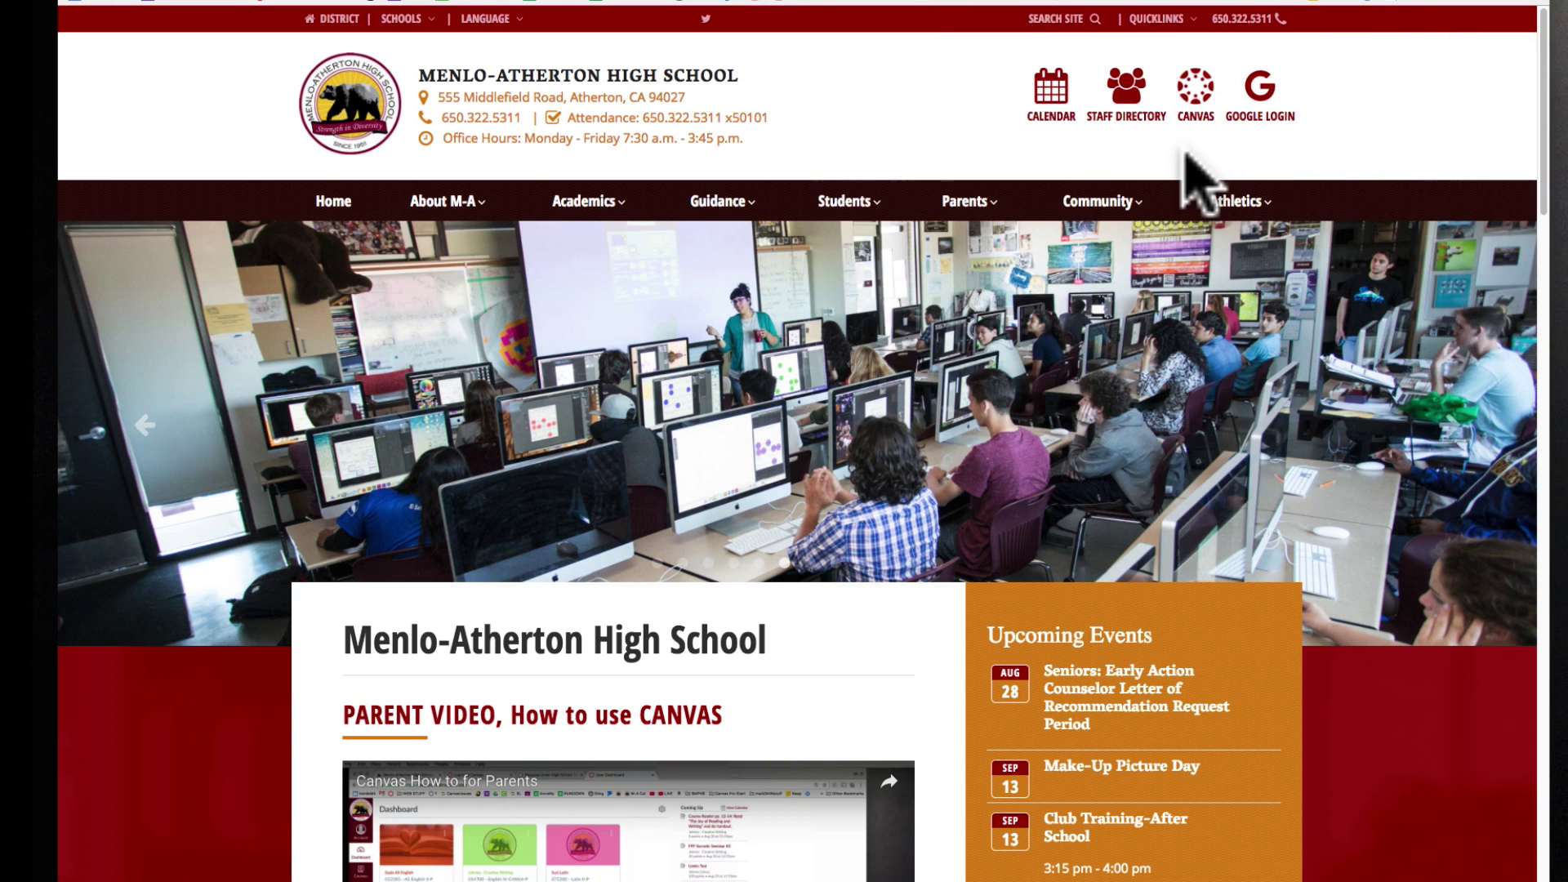
click(1194, 86)
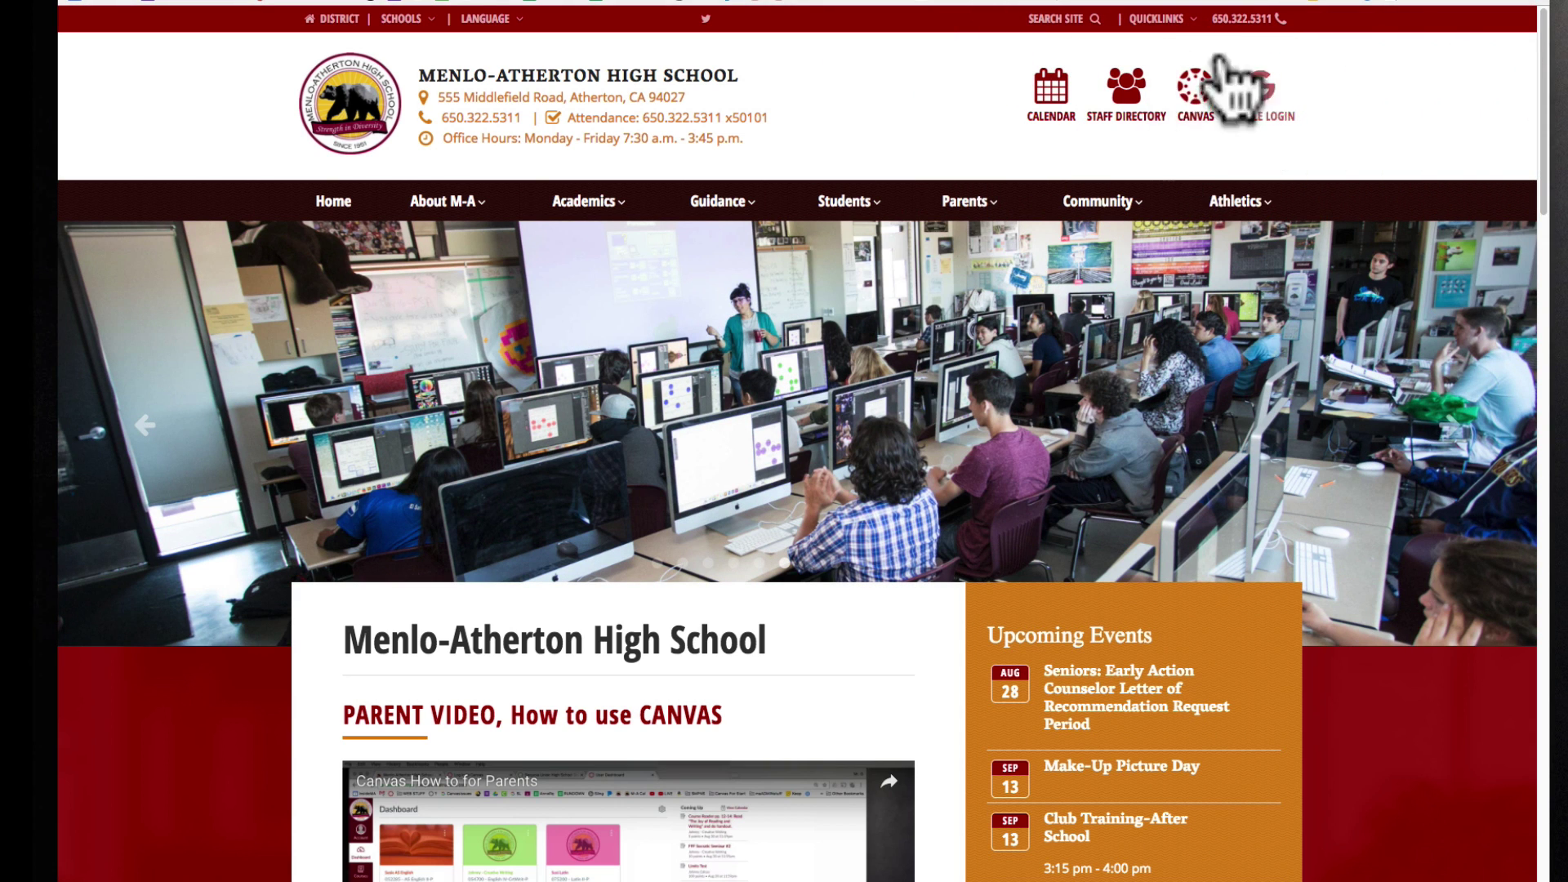
click(1196, 159)
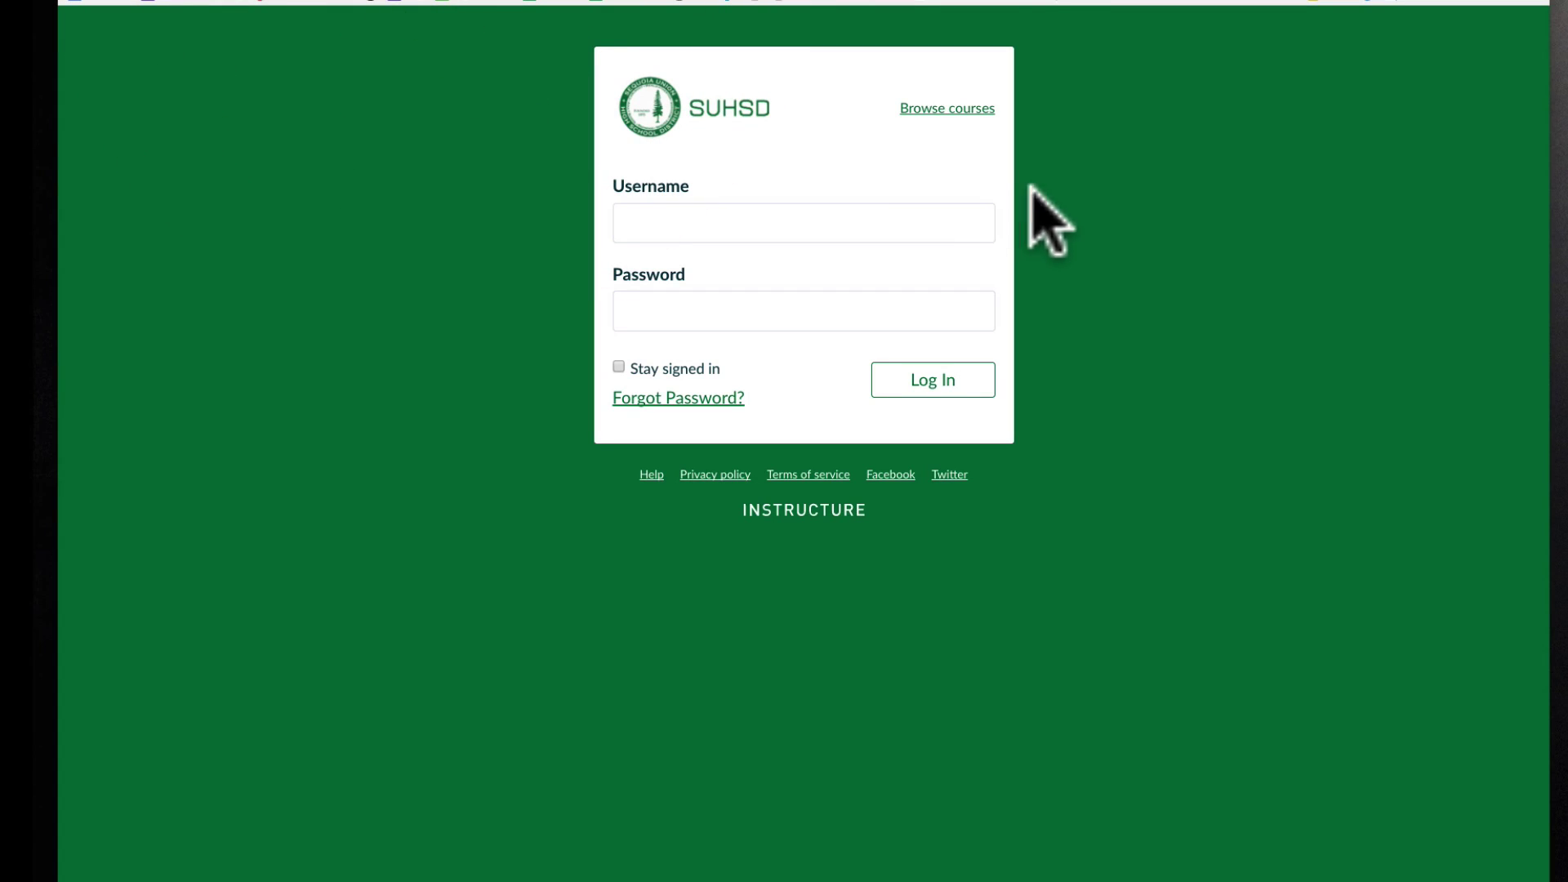
Sign in with the student's username and password to reach the course-card Dashboard.
click(693, 184)
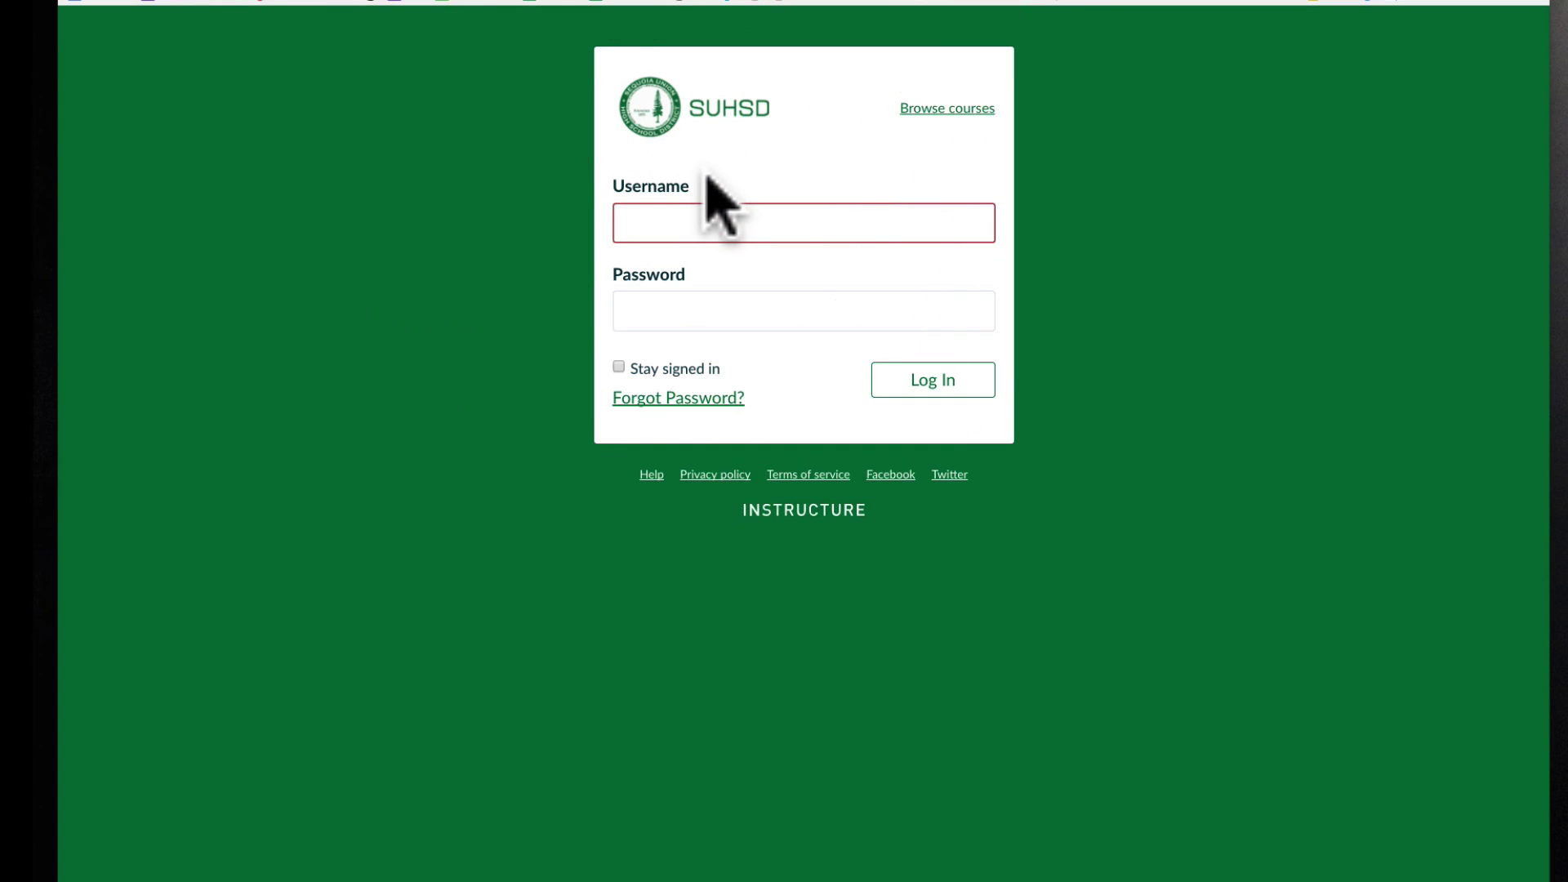
click(631, 174)
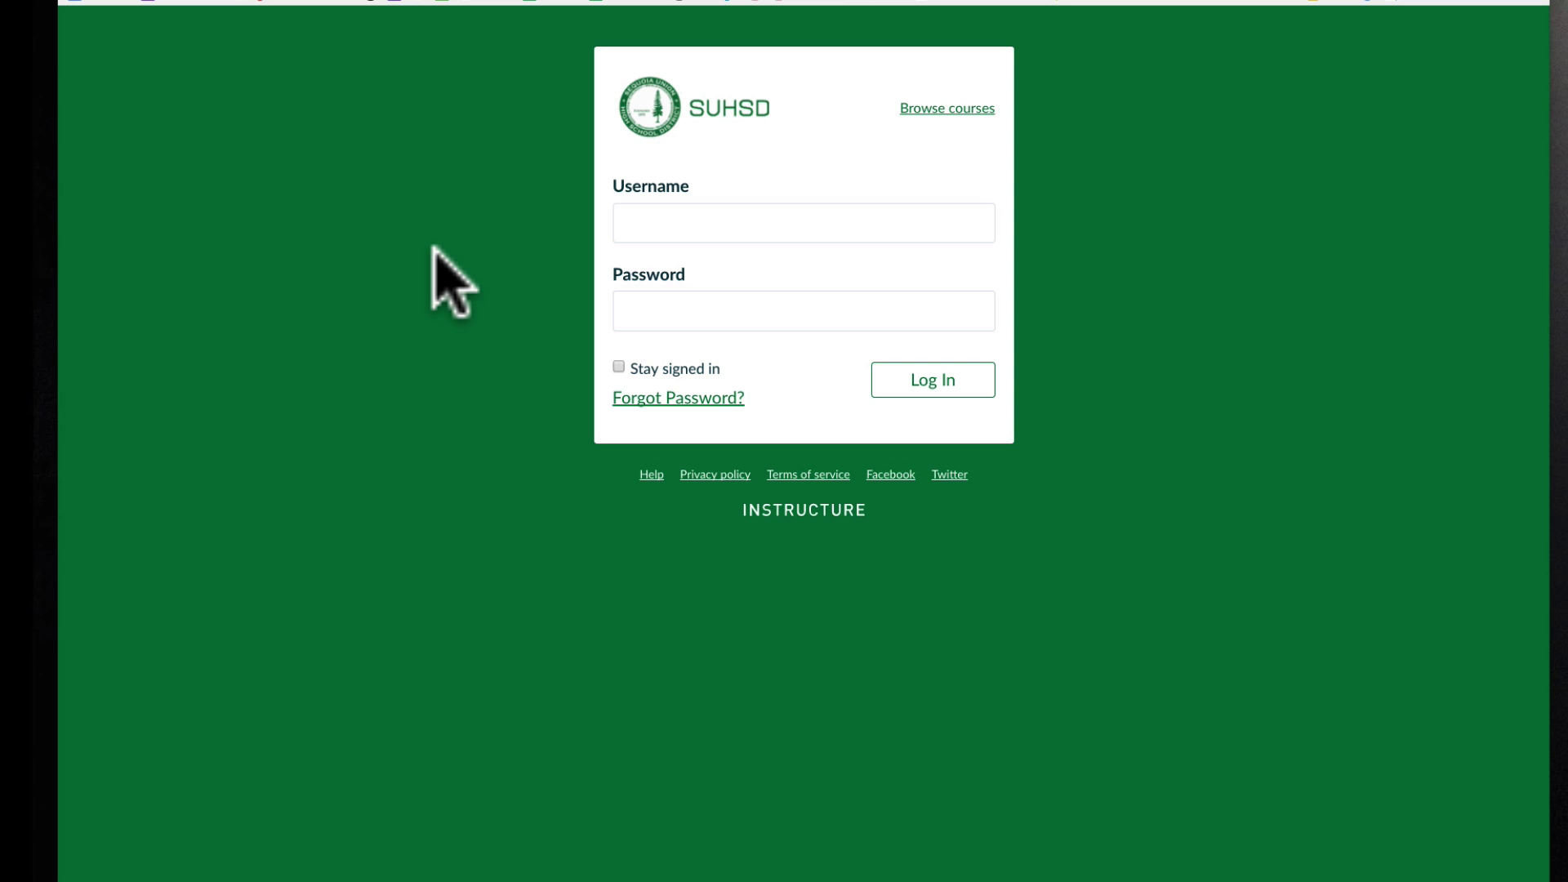
click(561, 295)
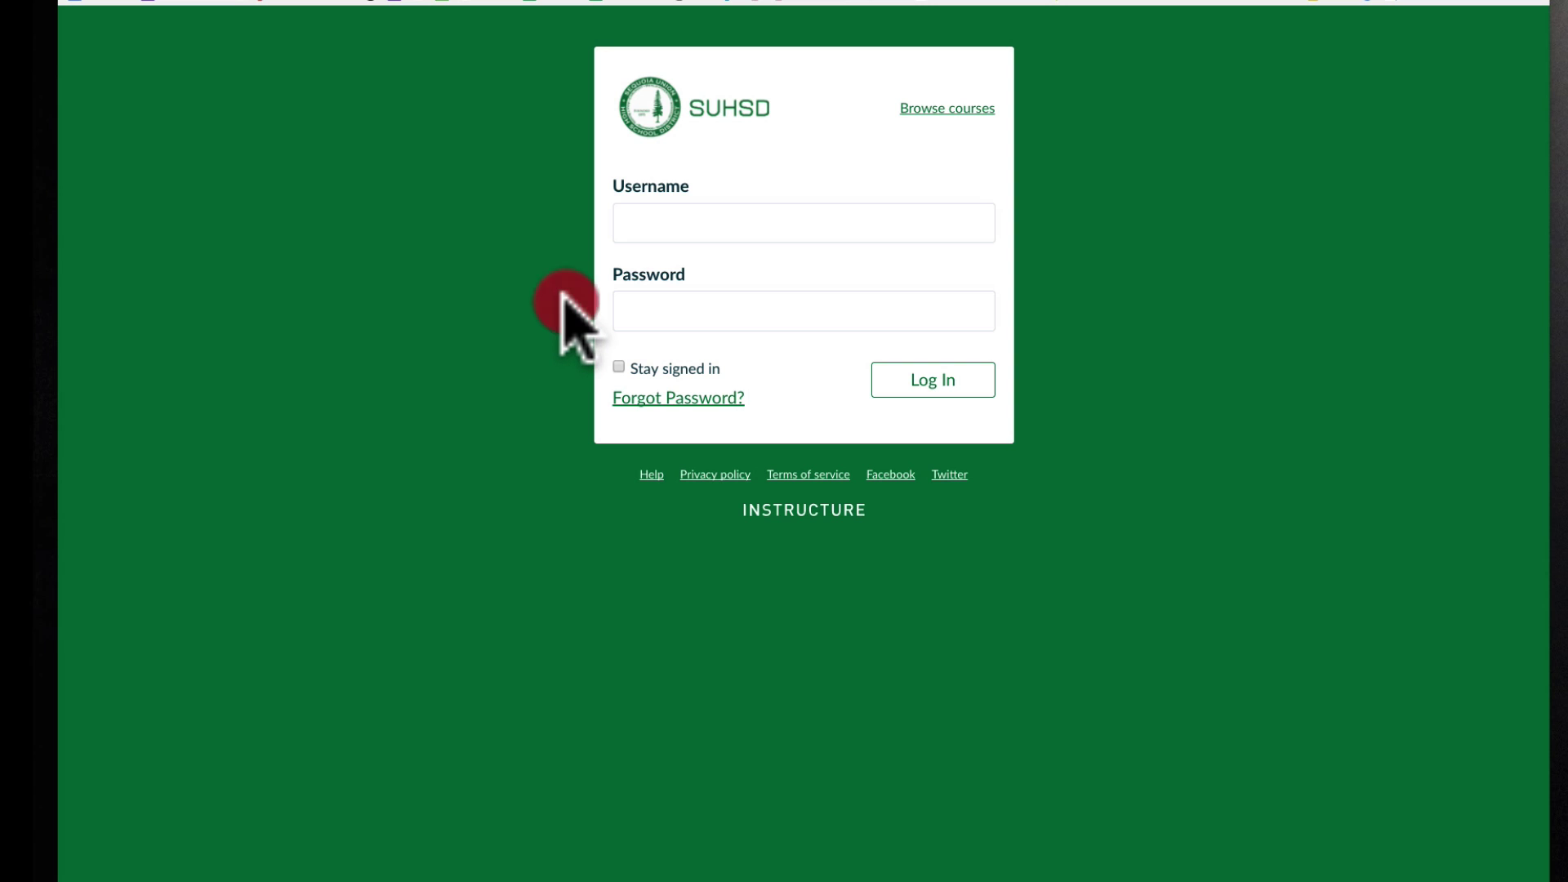
click(561, 296)
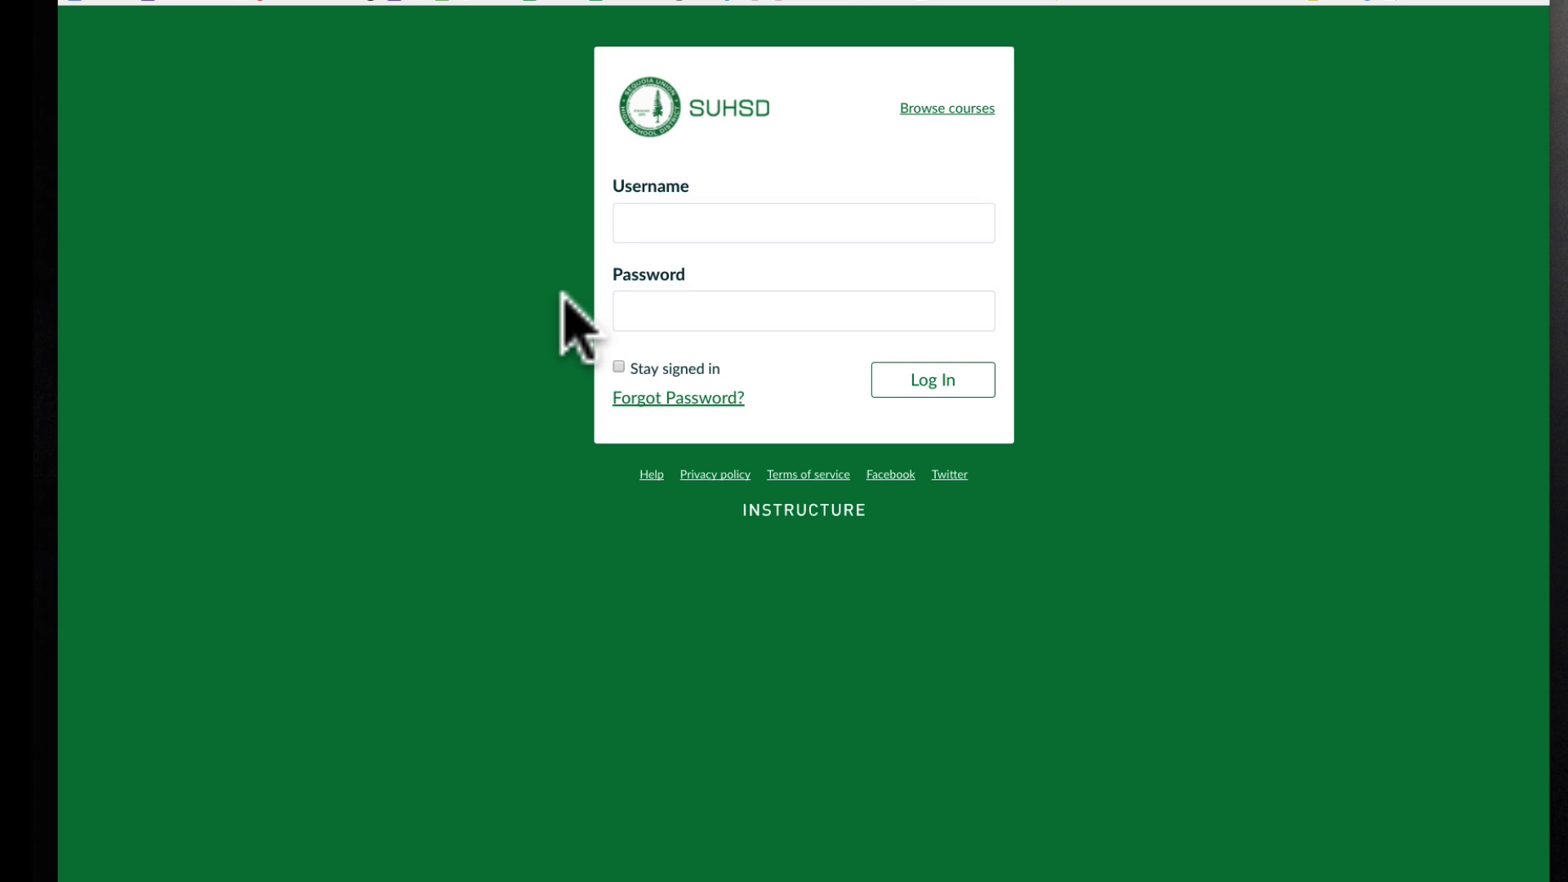
Scroll the Dashboard's right column down to Recent Feedback and the View Grades button.
click(593, 2)
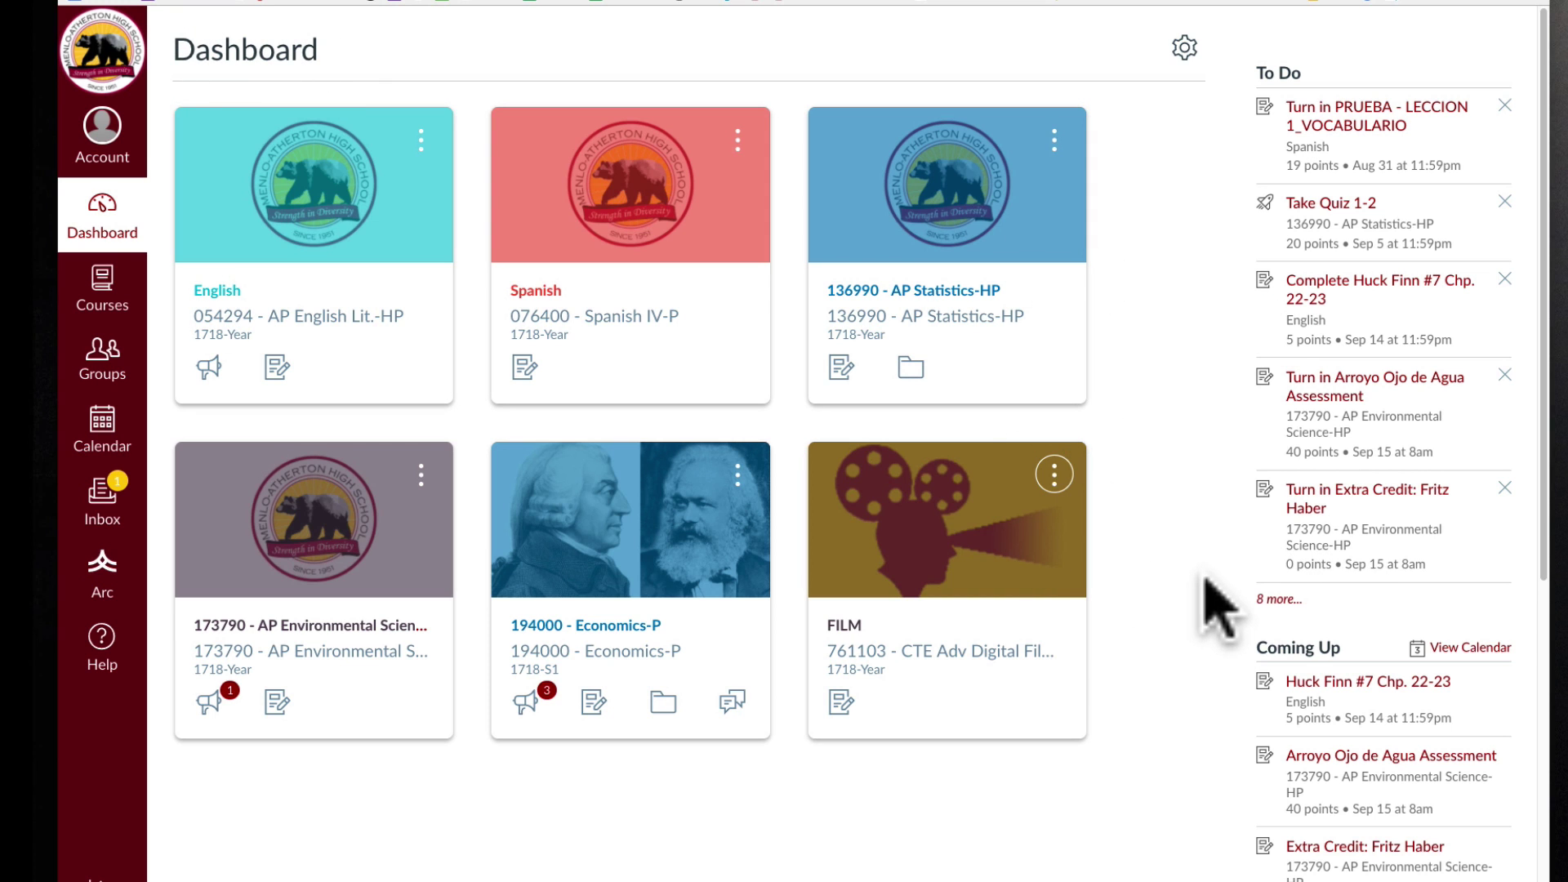
scroll(1217, 594, down, 2)
scroll(1217, 608, down, 4)
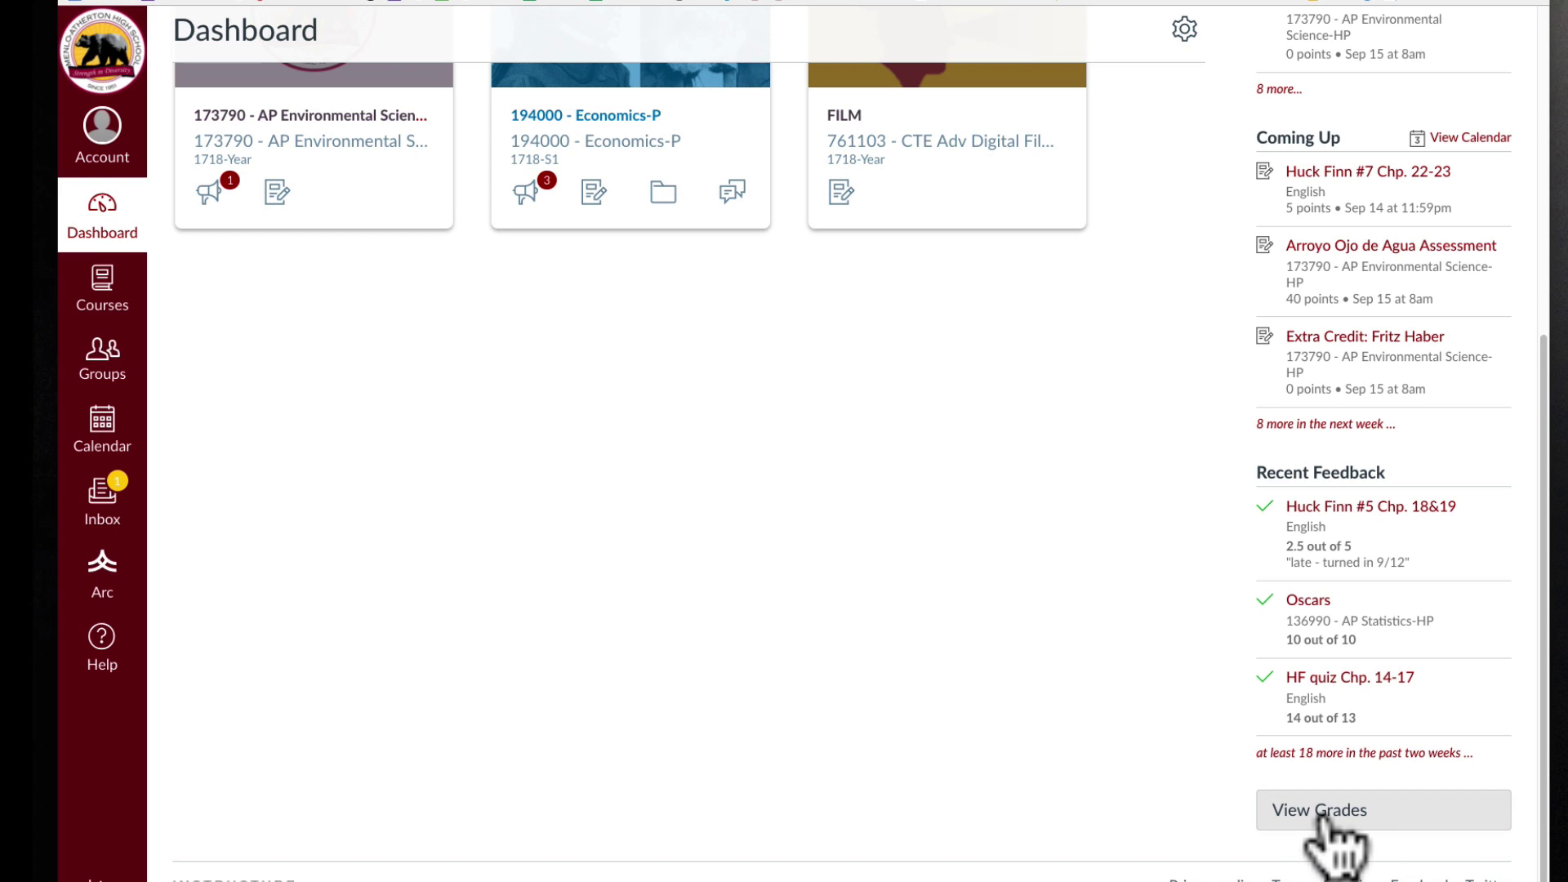
Open the 076400 - Spanish IV-P grades from View Grades, showing the 44.73% (F) total.
click(1323, 813)
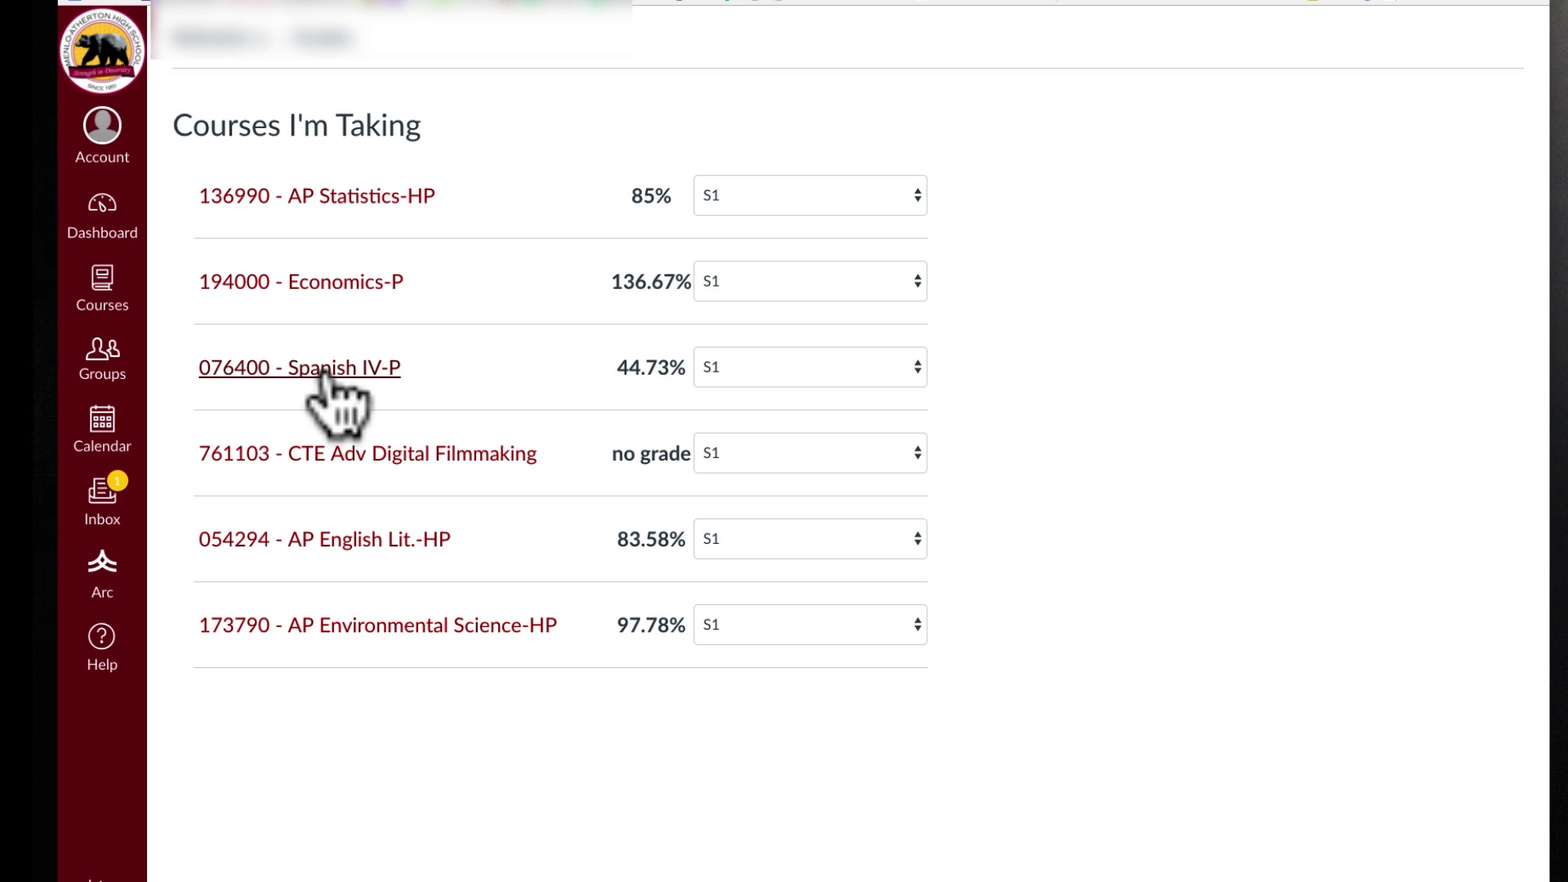
click(325, 369)
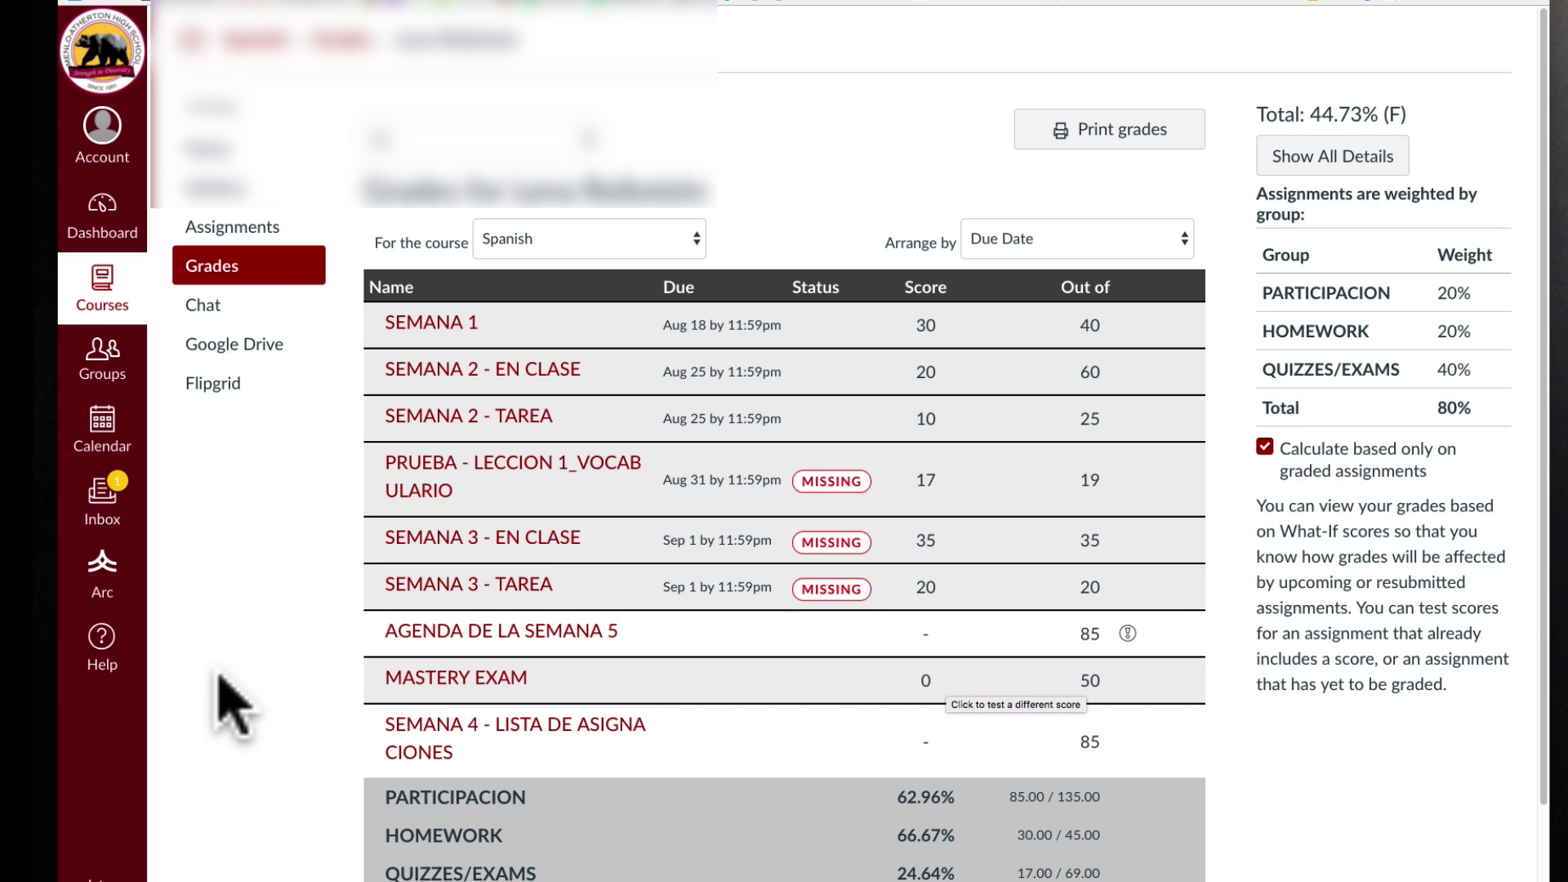
View the MASTERY EXAM submission details (0 / 50), then go back to the Dashboard.
click(450, 677)
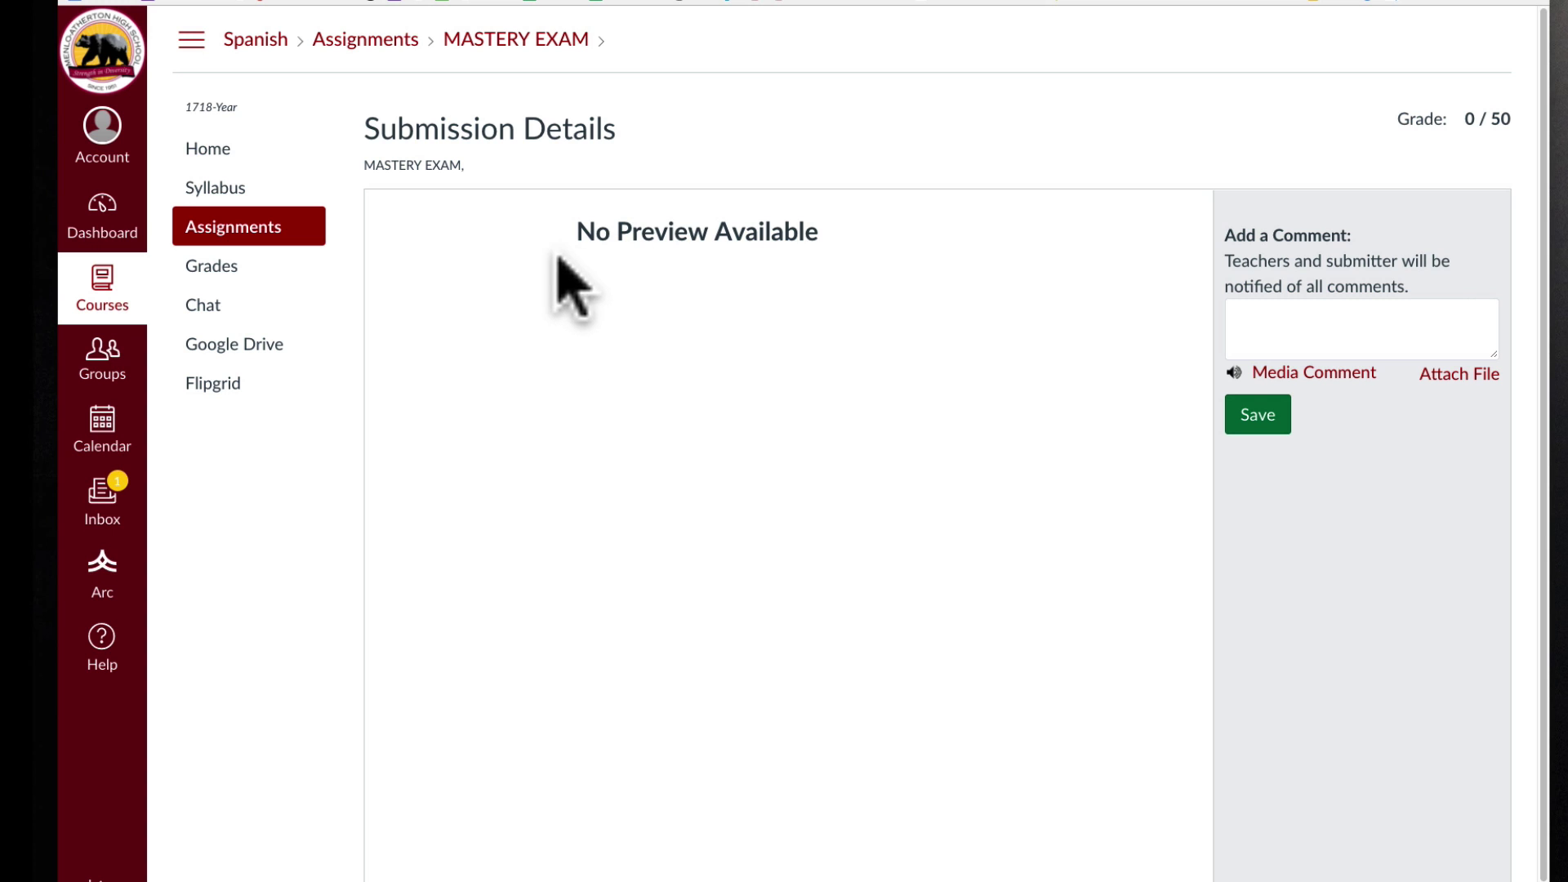
click(102, 203)
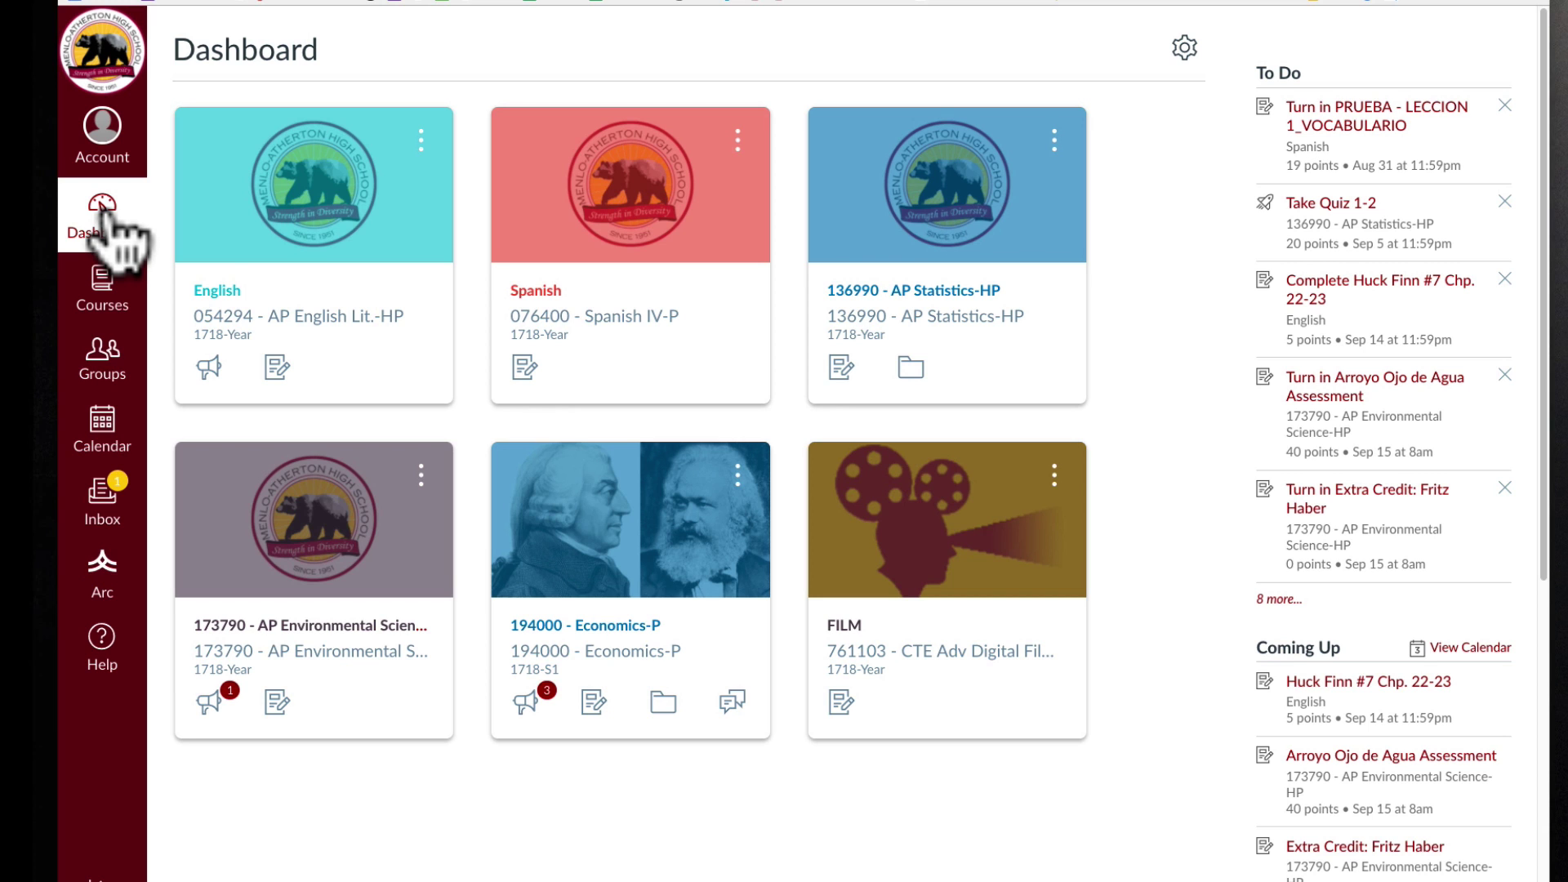
Give the AP Statistics course card the nickname STATS and a yellow colour.
click(140, 209)
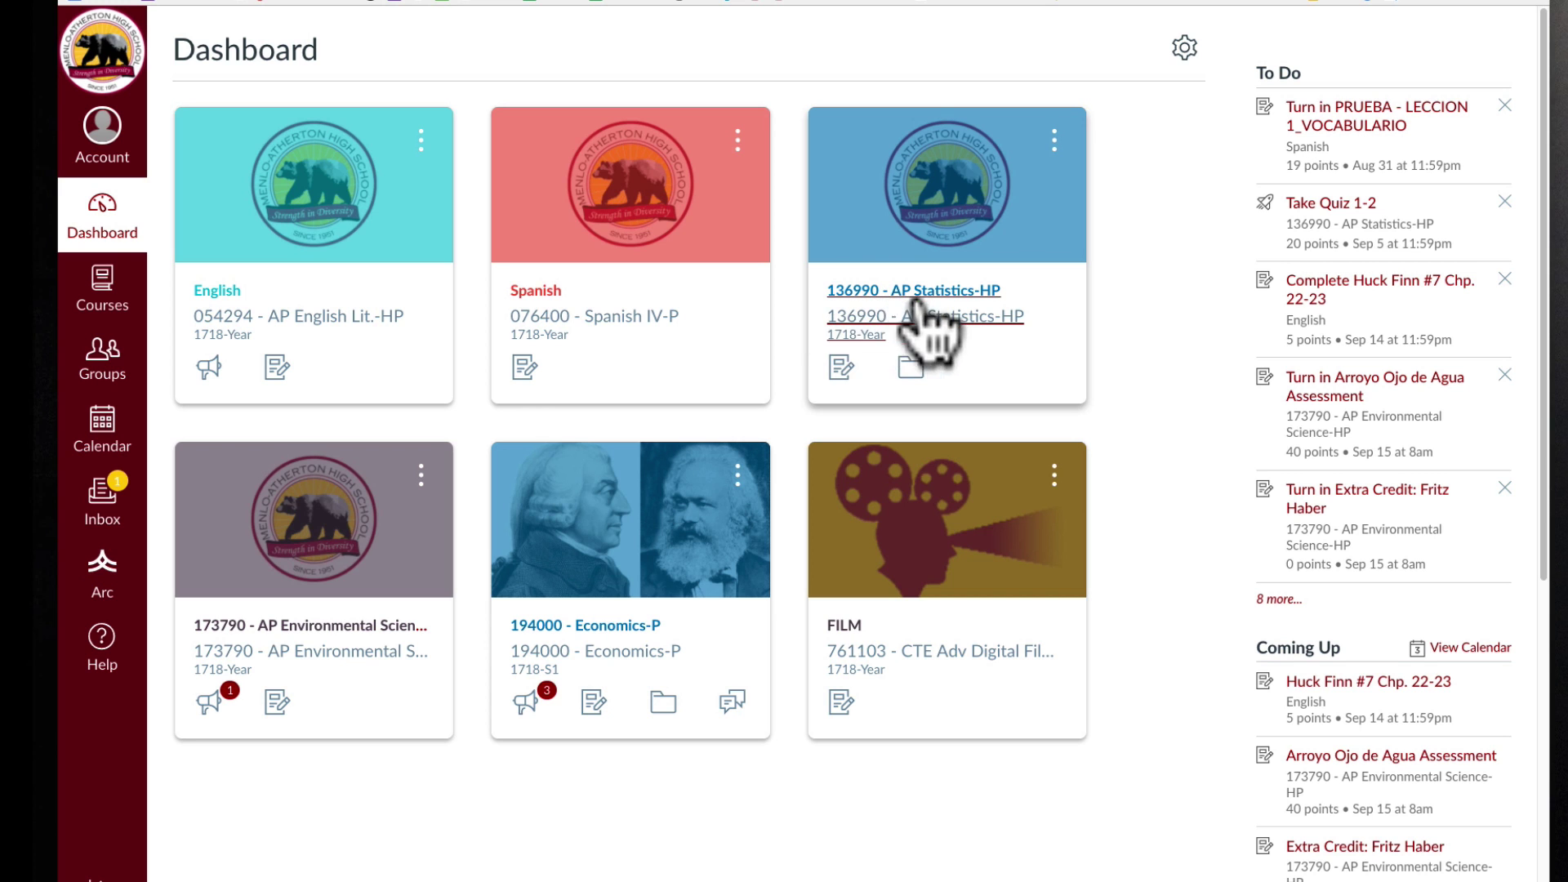
click(1054, 143)
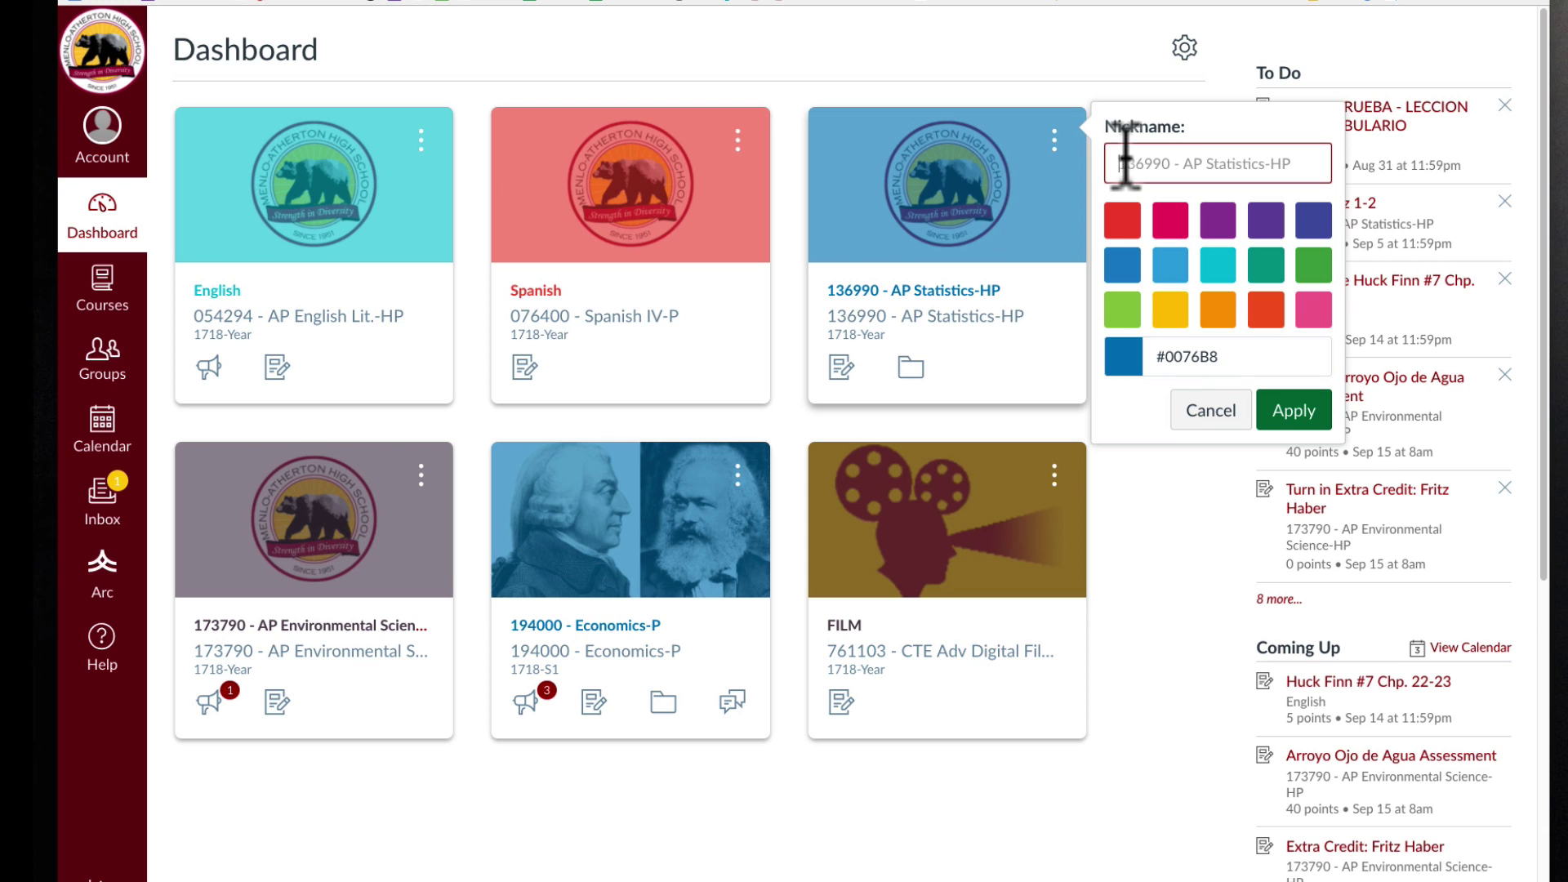
text(STATS)
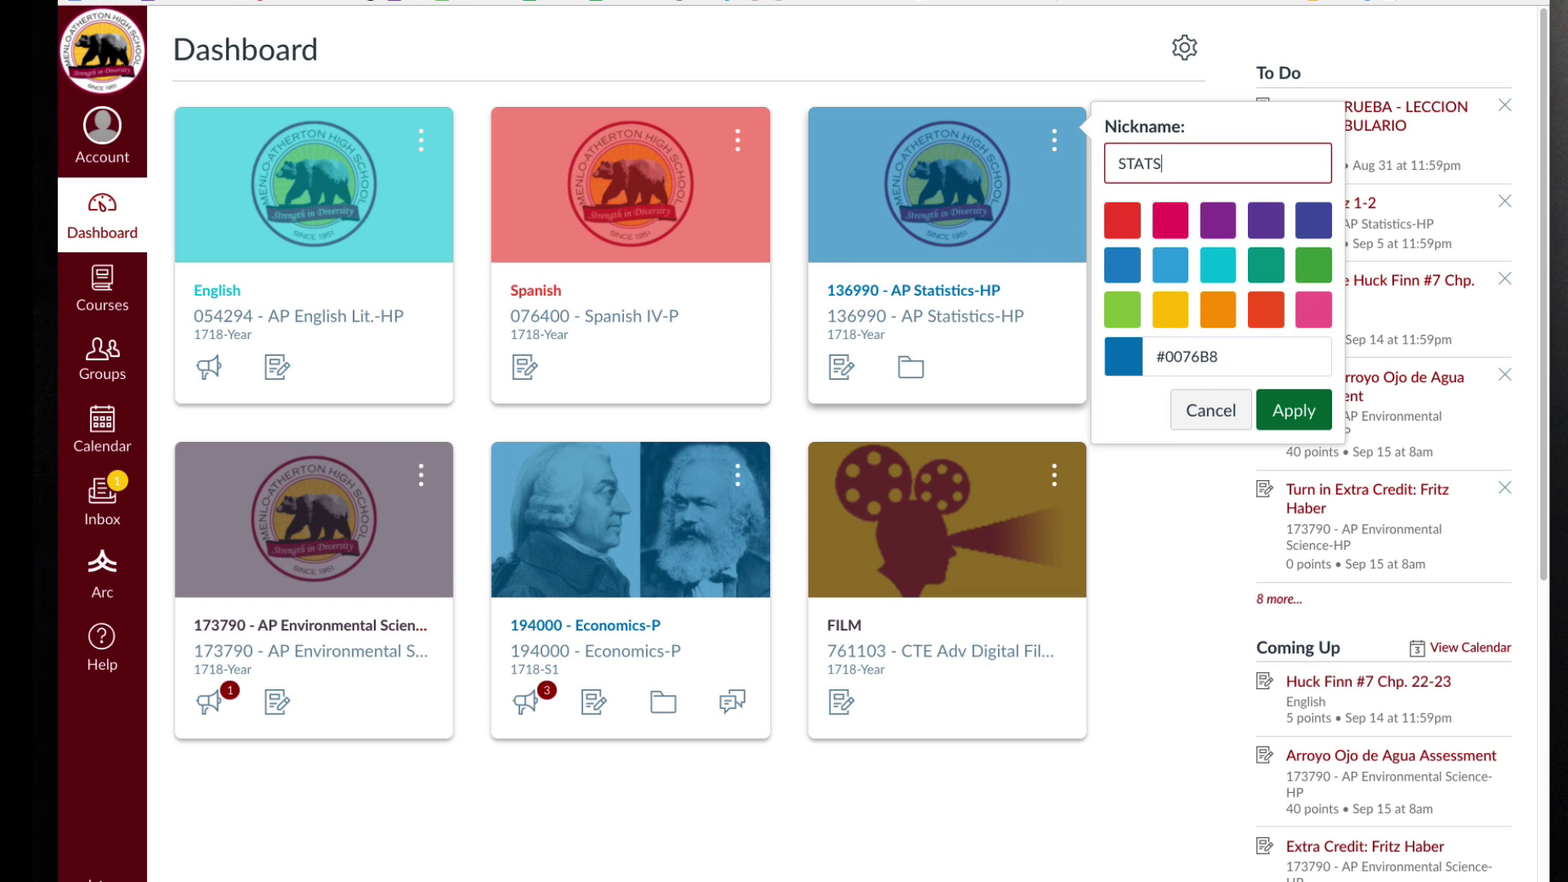
click(1167, 312)
click(1286, 411)
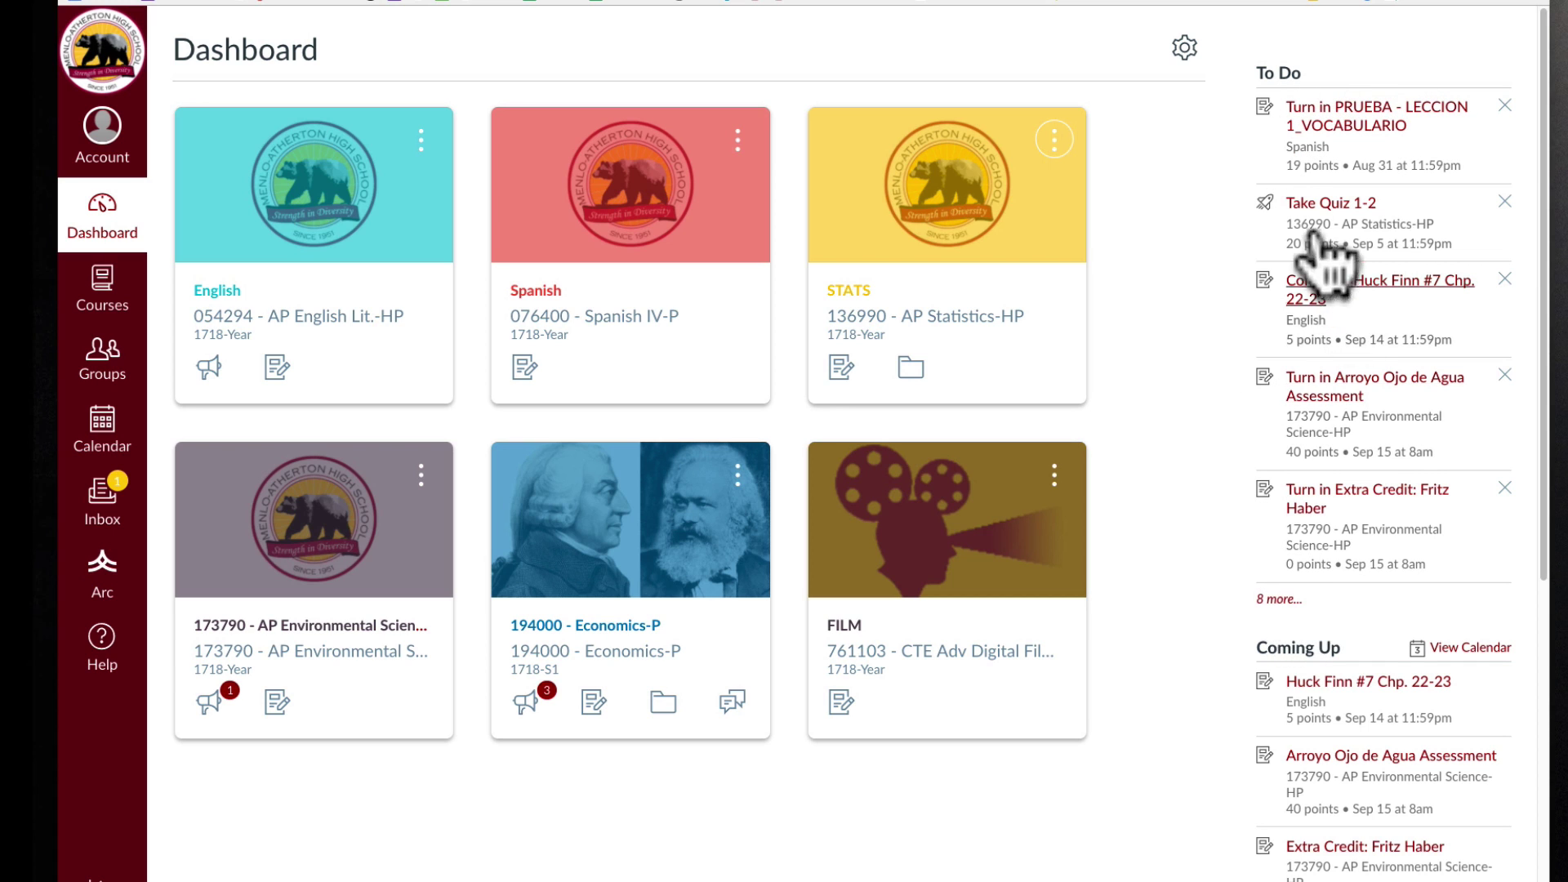
Dismiss PRUEBA - LECCION 1_VOCABULARIO from the Dashboard's To Do list.
click(1503, 105)
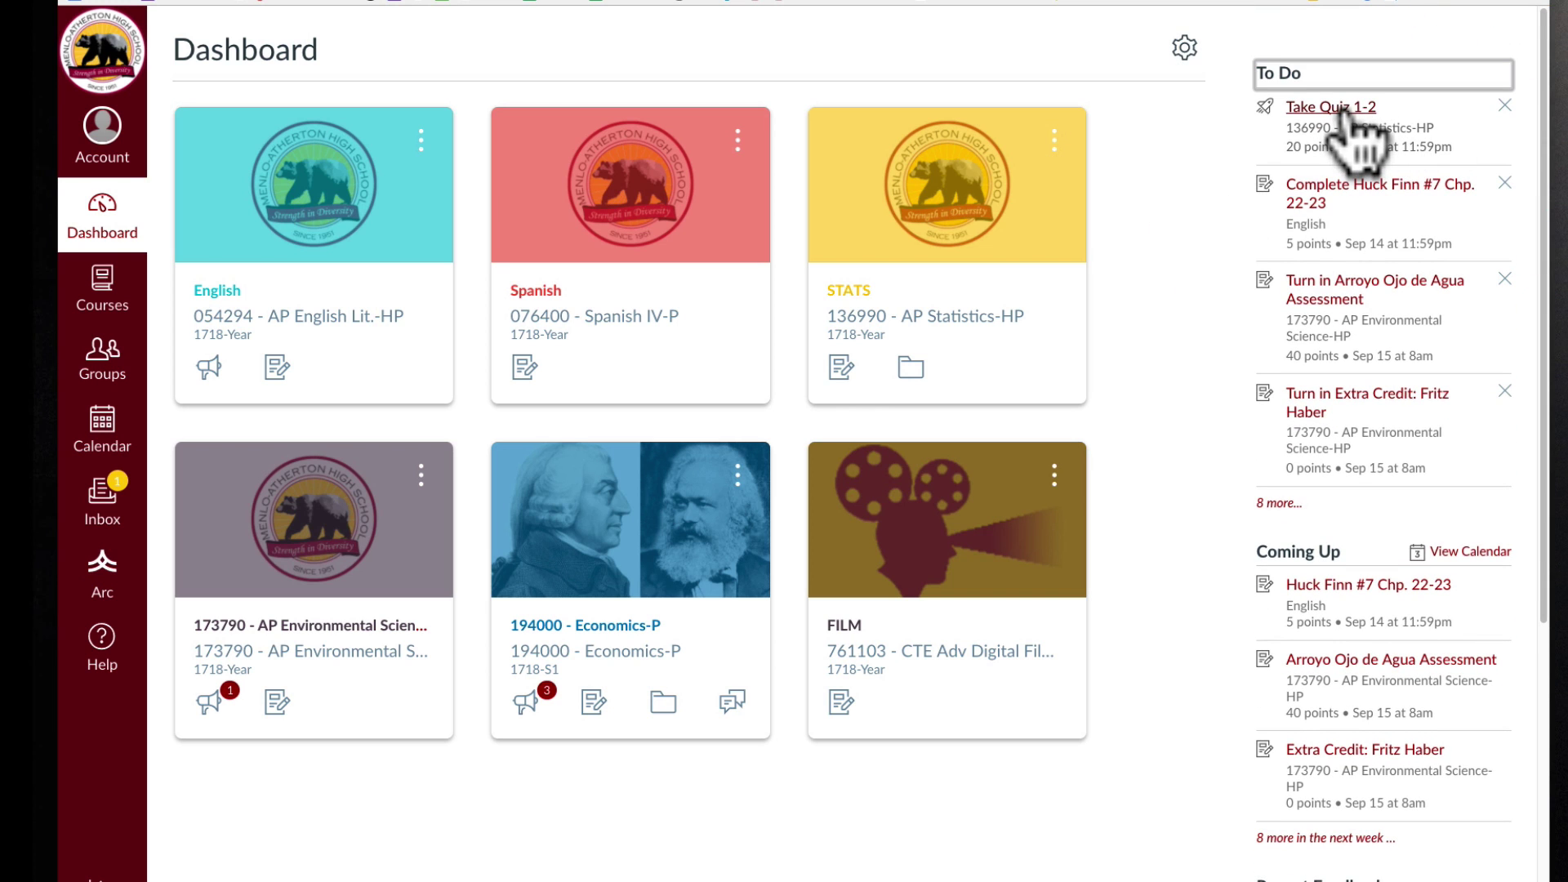
click(1227, 115)
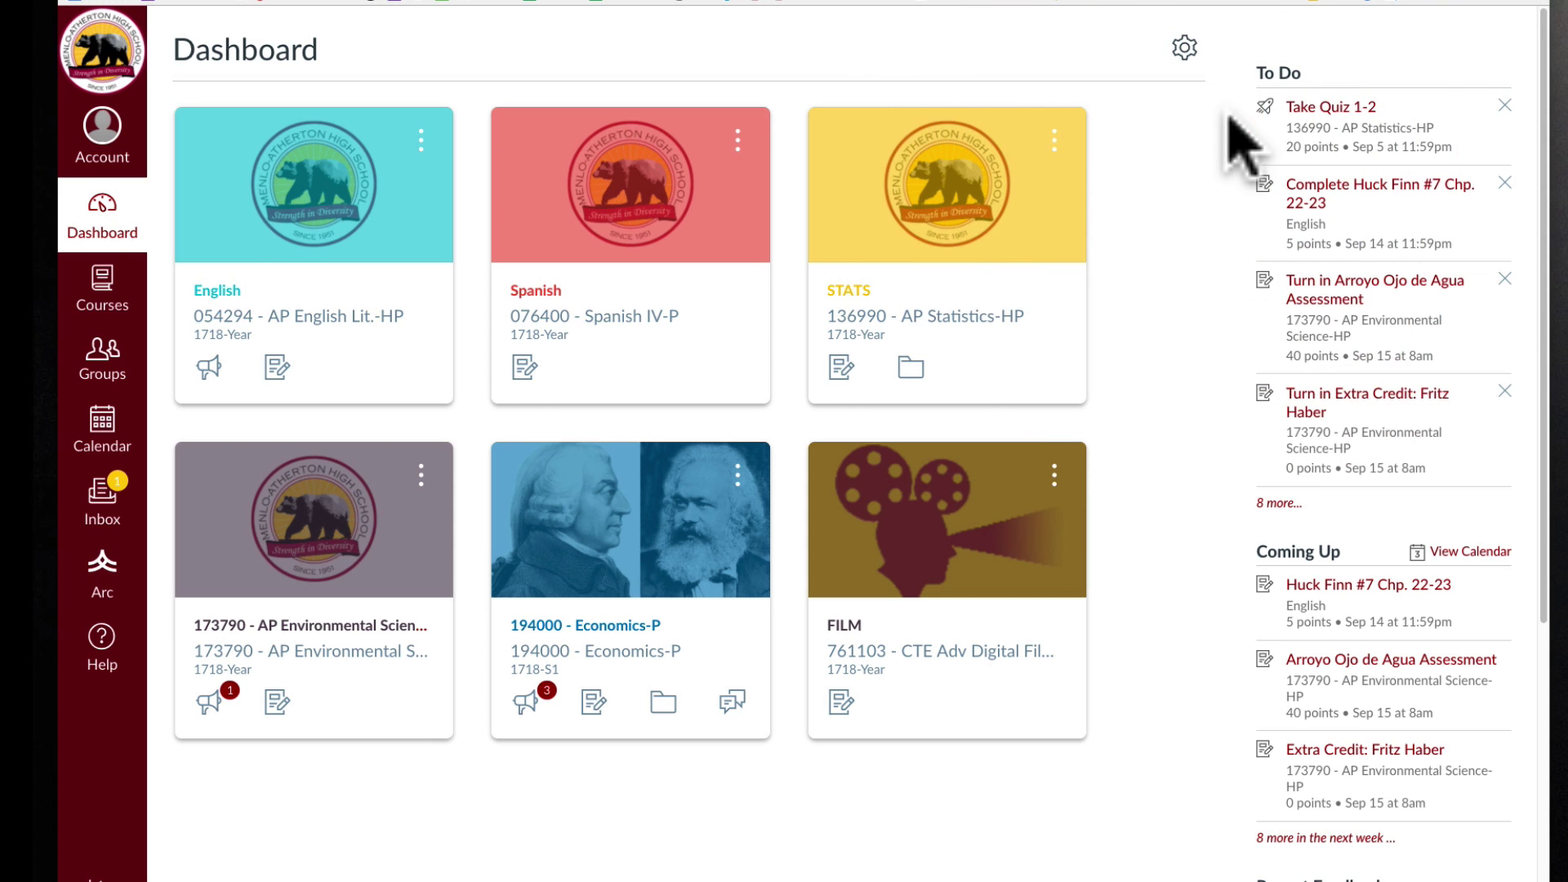
click(1229, 115)
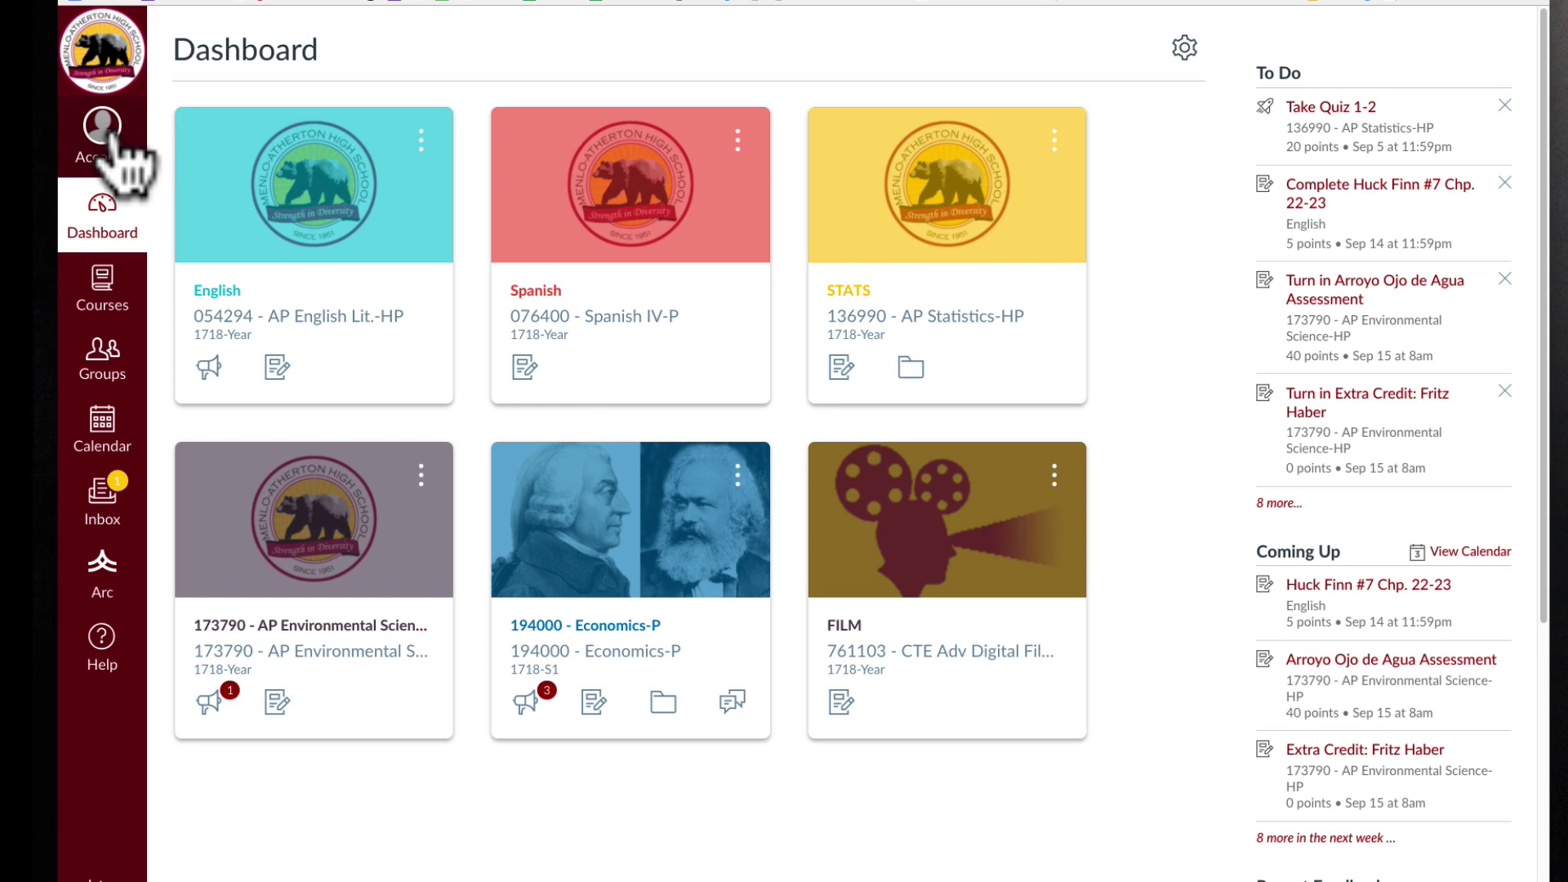
Open Account > Settings to view language, time zone and Ways to Contact.
click(103, 133)
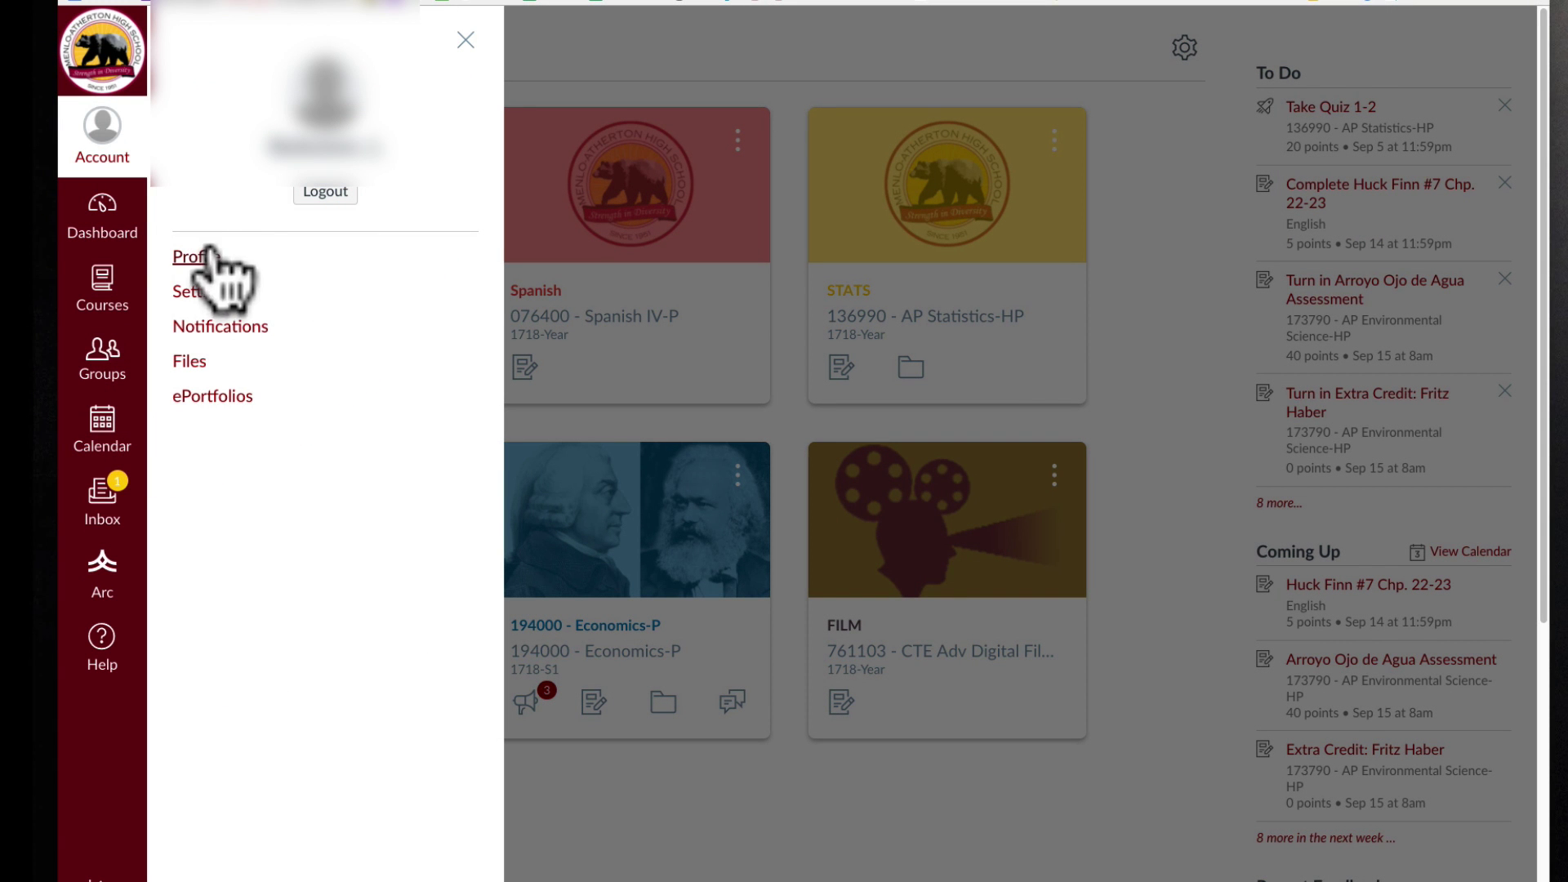
click(204, 303)
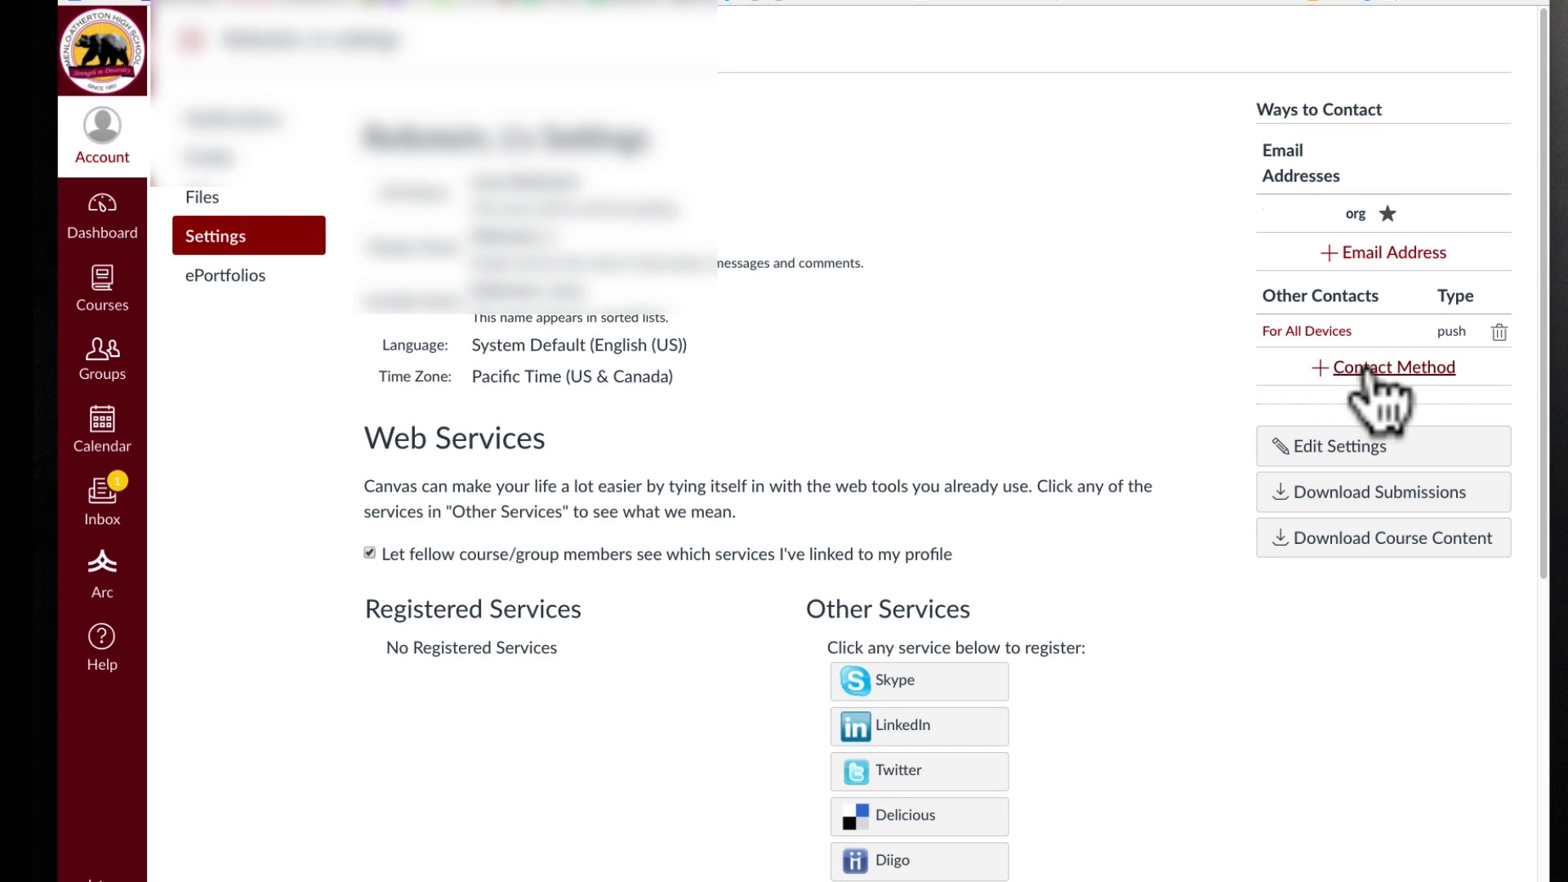
click(1266, 363)
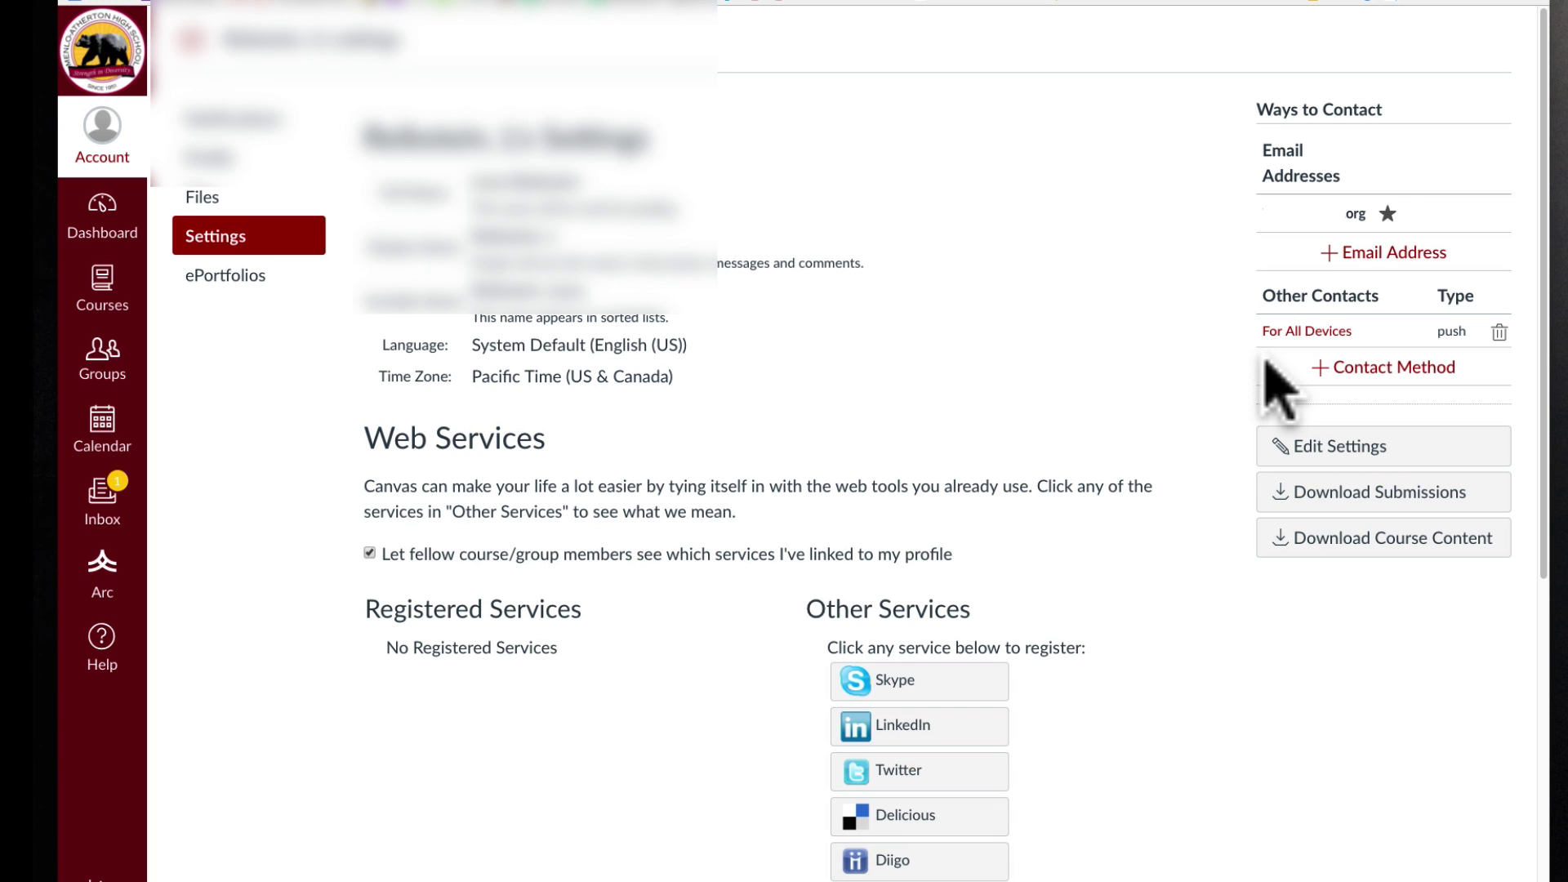
Start adding an AT&T text-message contact with a cell number, then cancel without registering.
click(1365, 369)
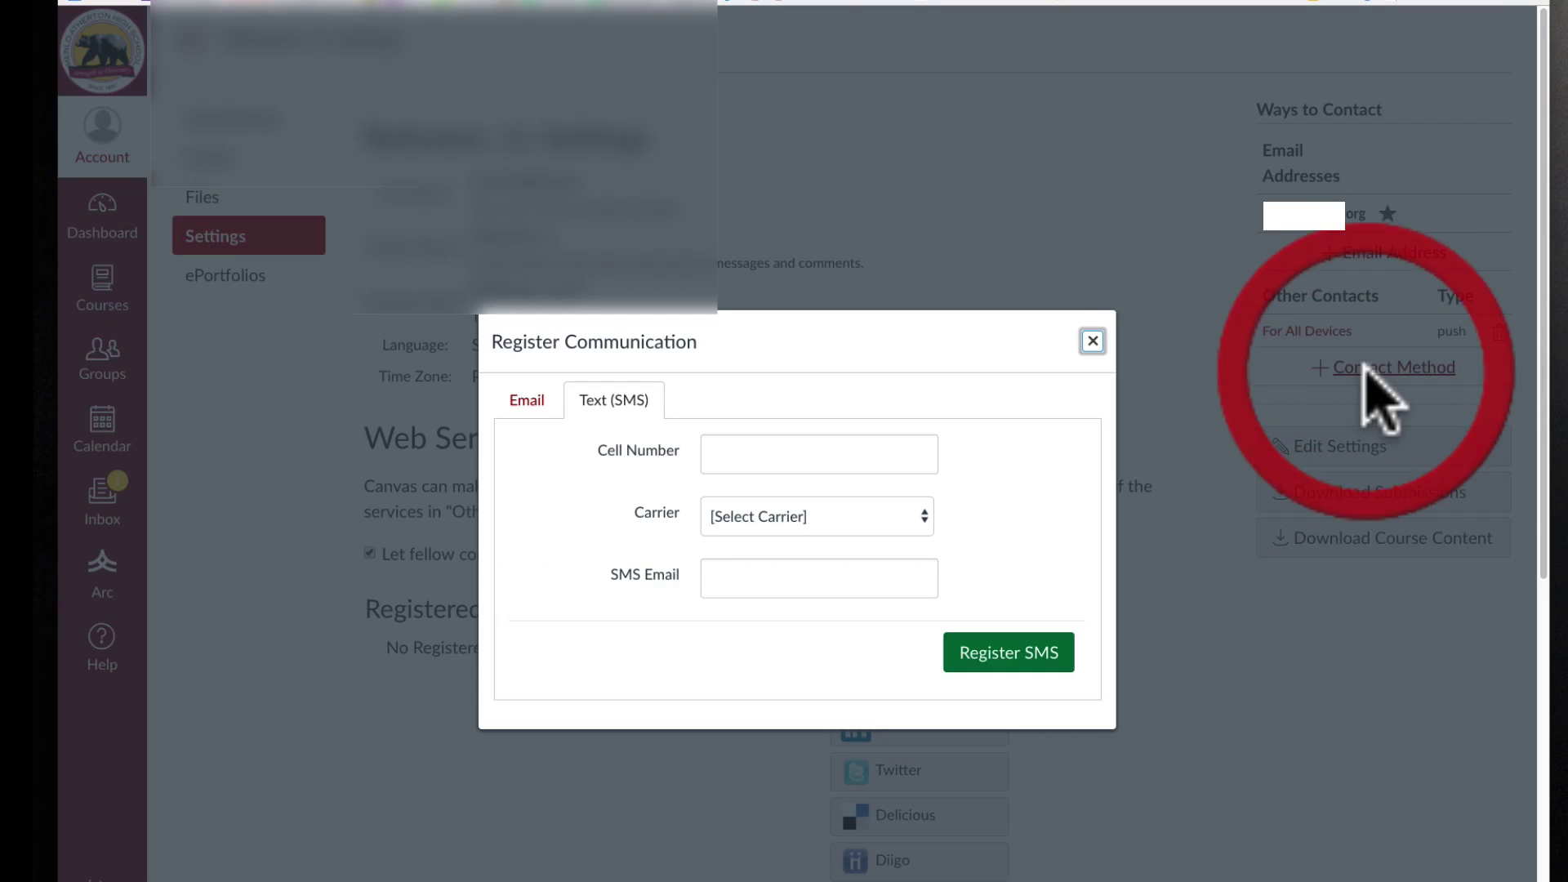
click(804, 543)
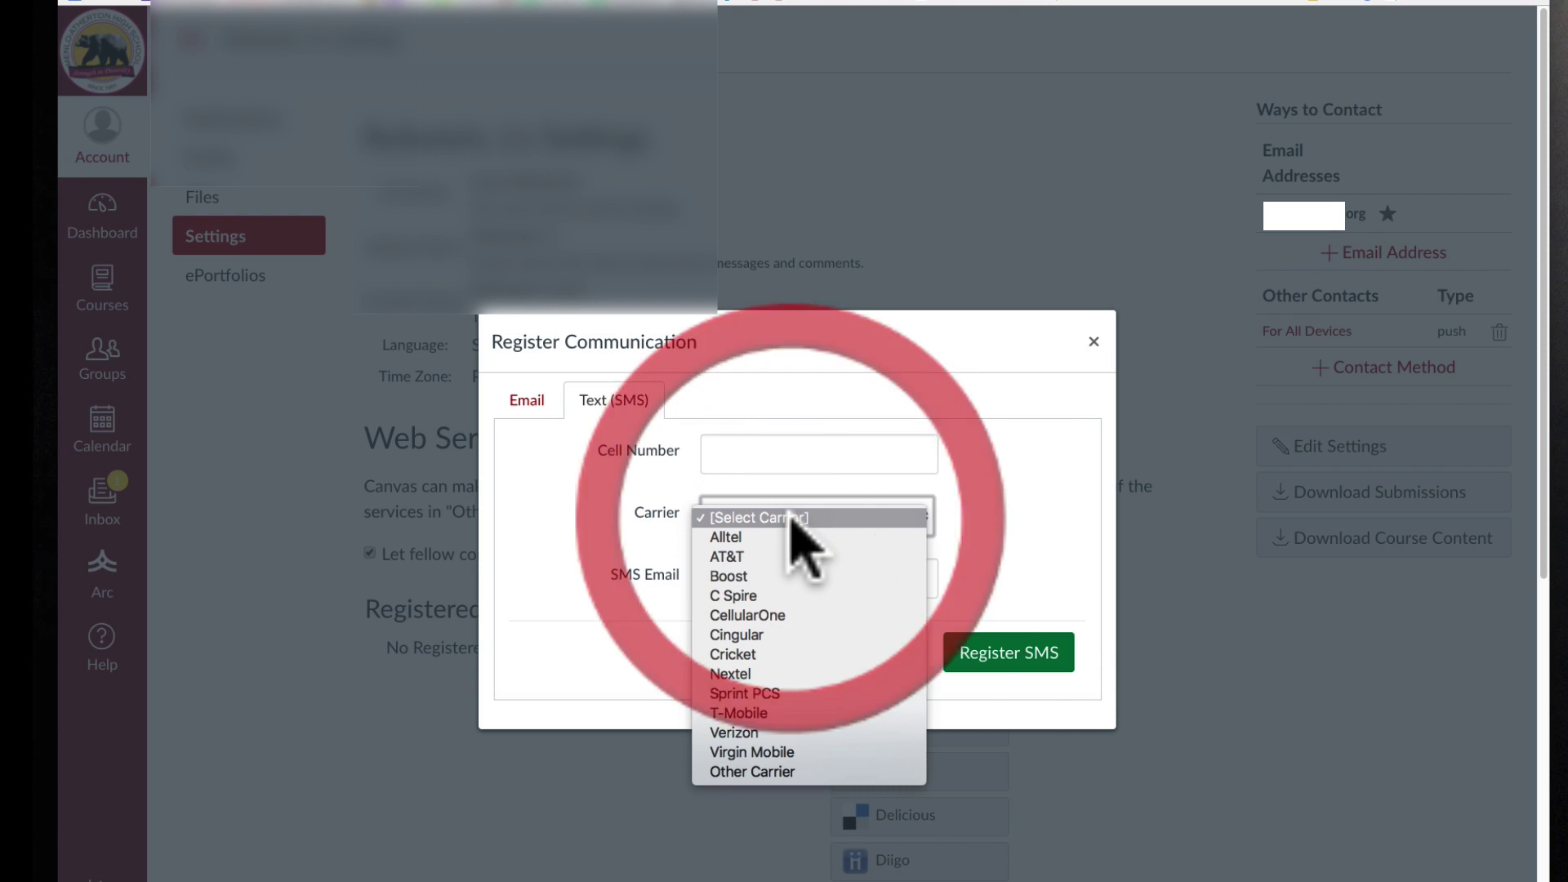
click(727, 557)
click(743, 454)
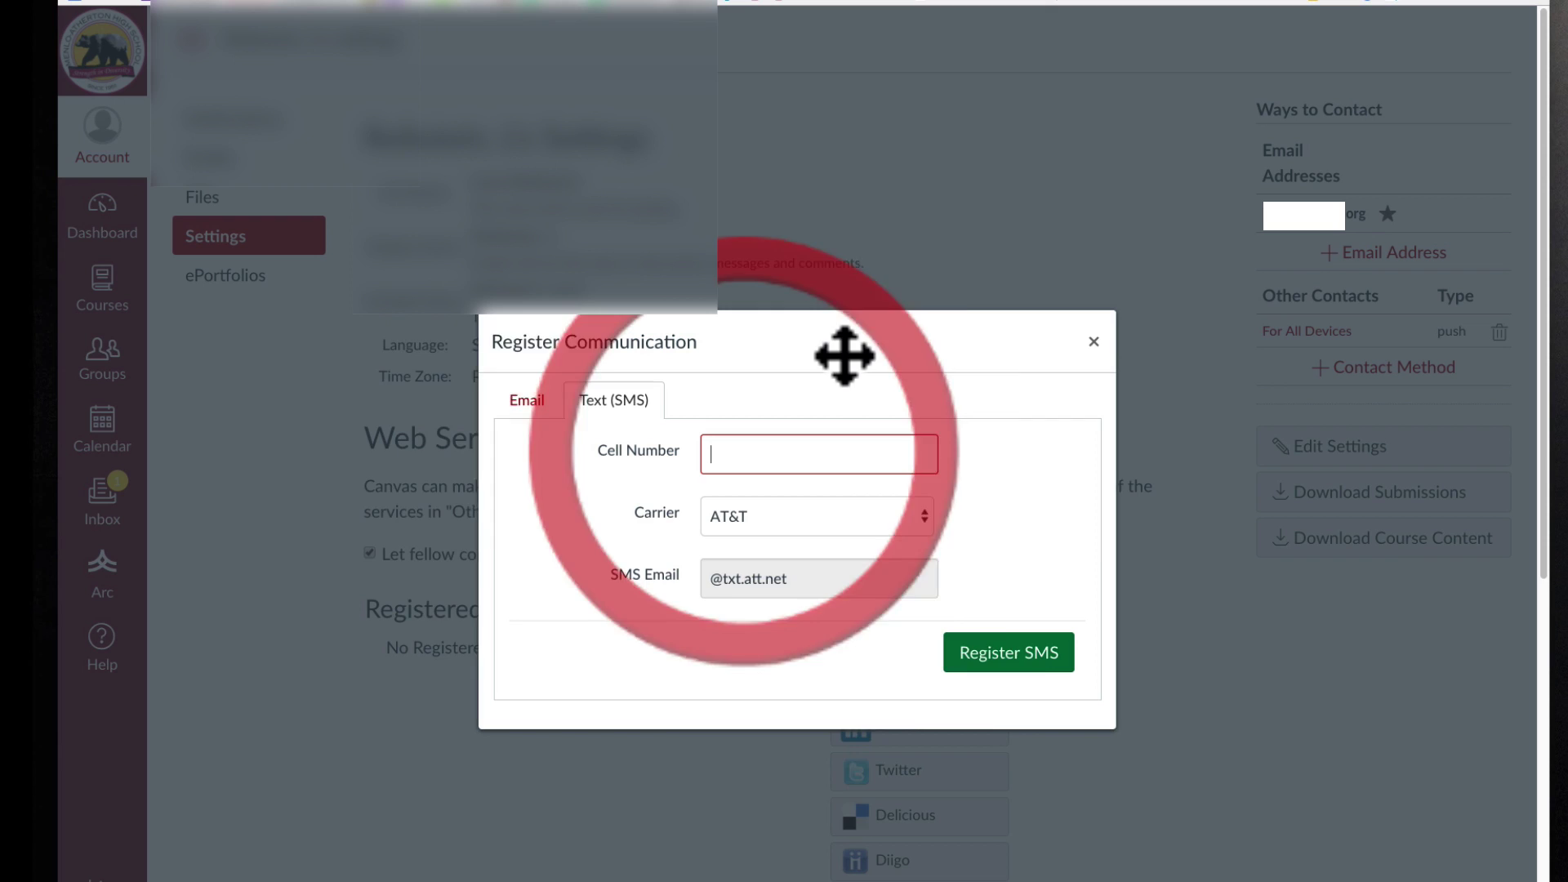
text(55555555555)
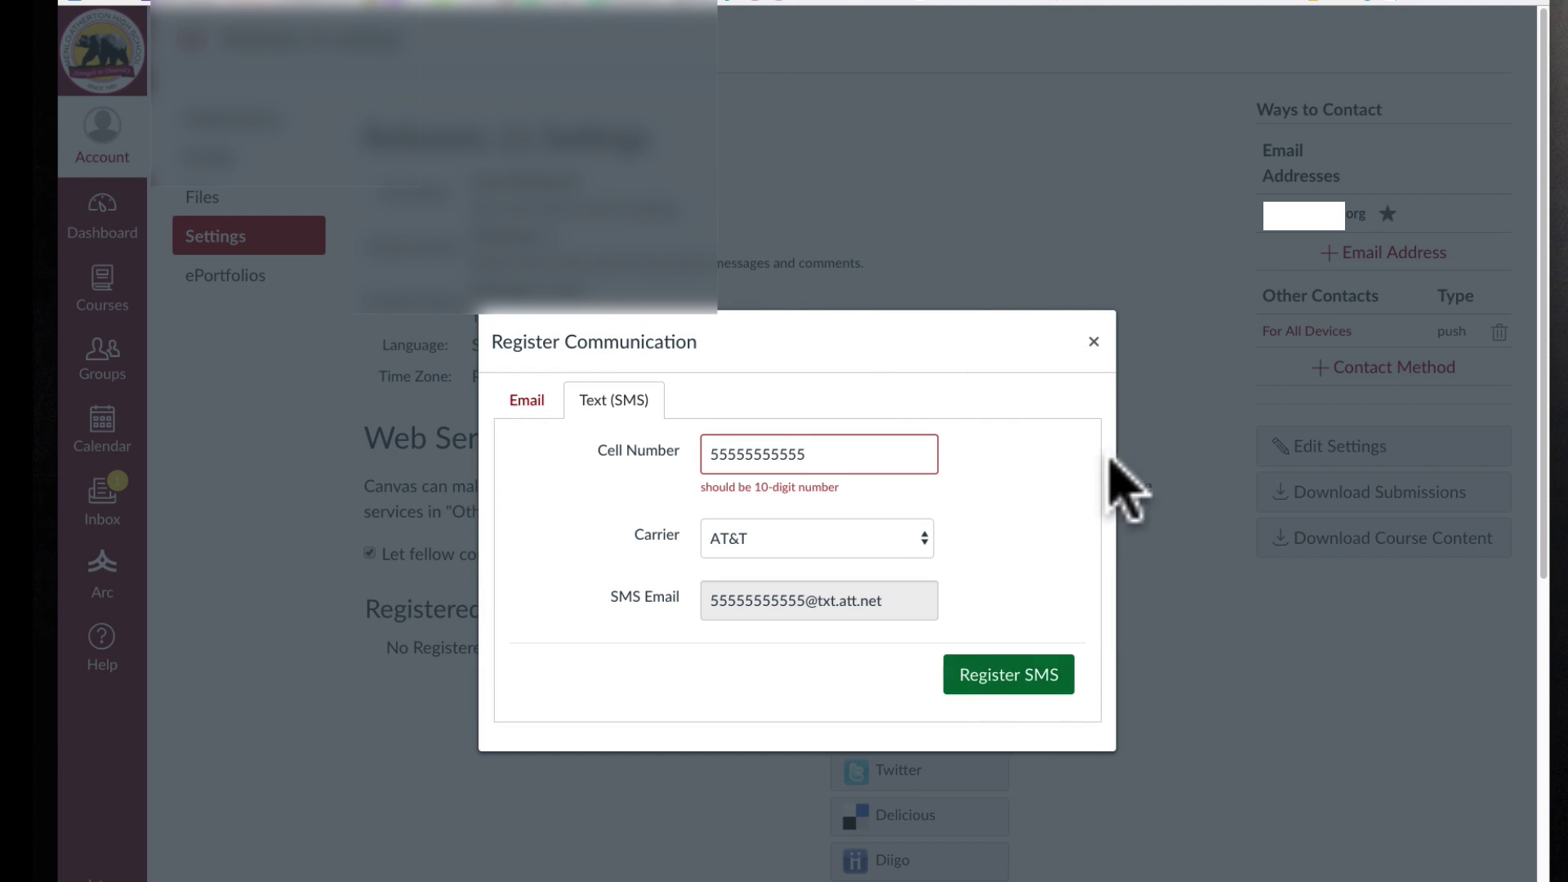
click(1092, 341)
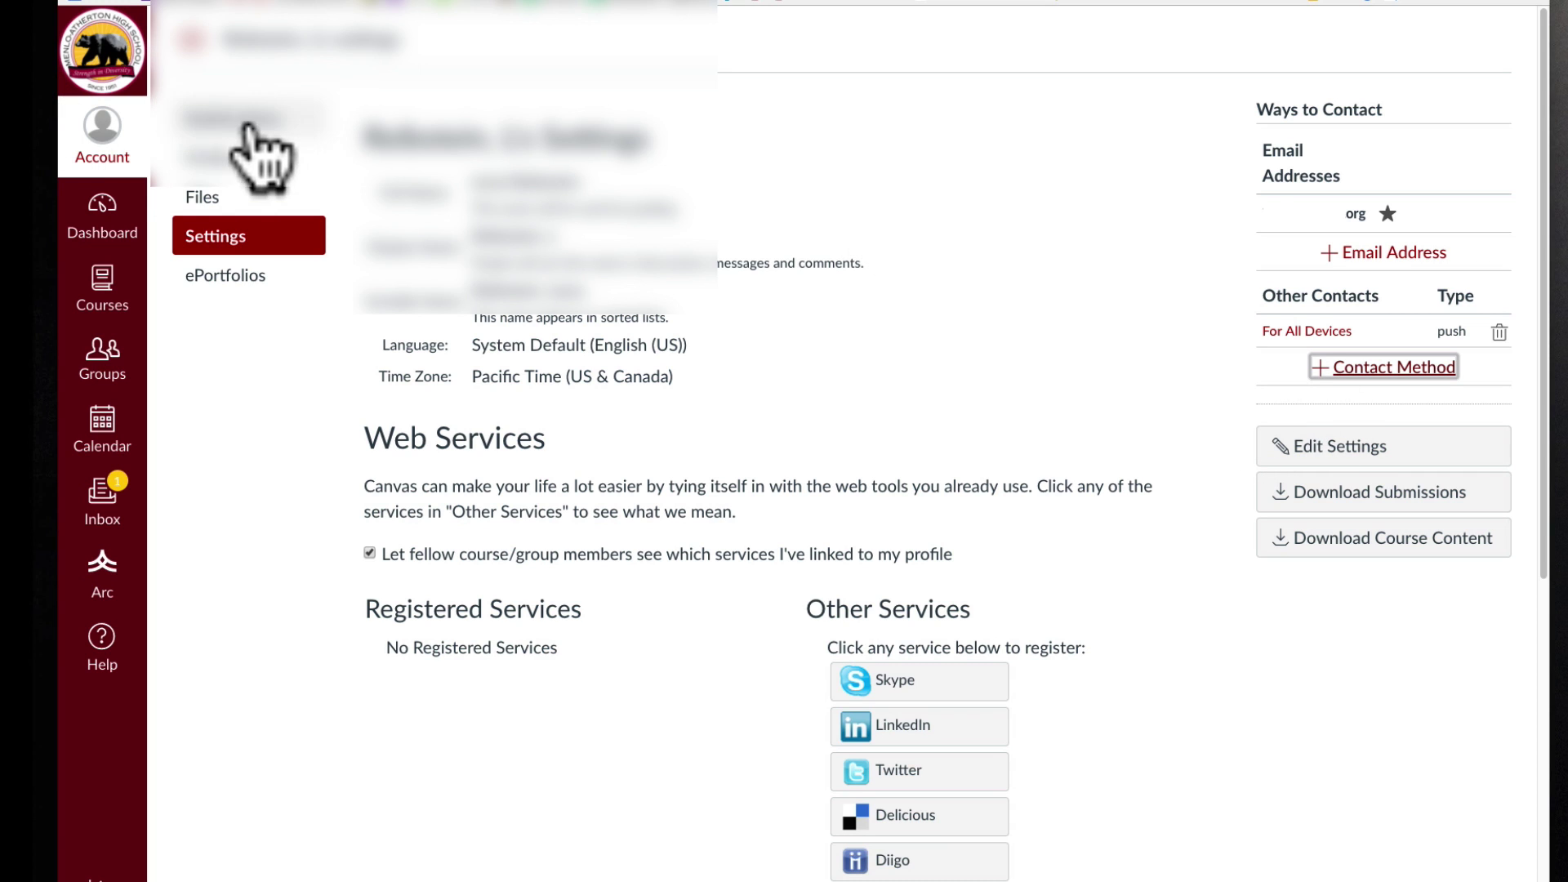
Open Notification Preferences and scroll through the course activity, discussion and conversation alert settings.
click(219, 120)
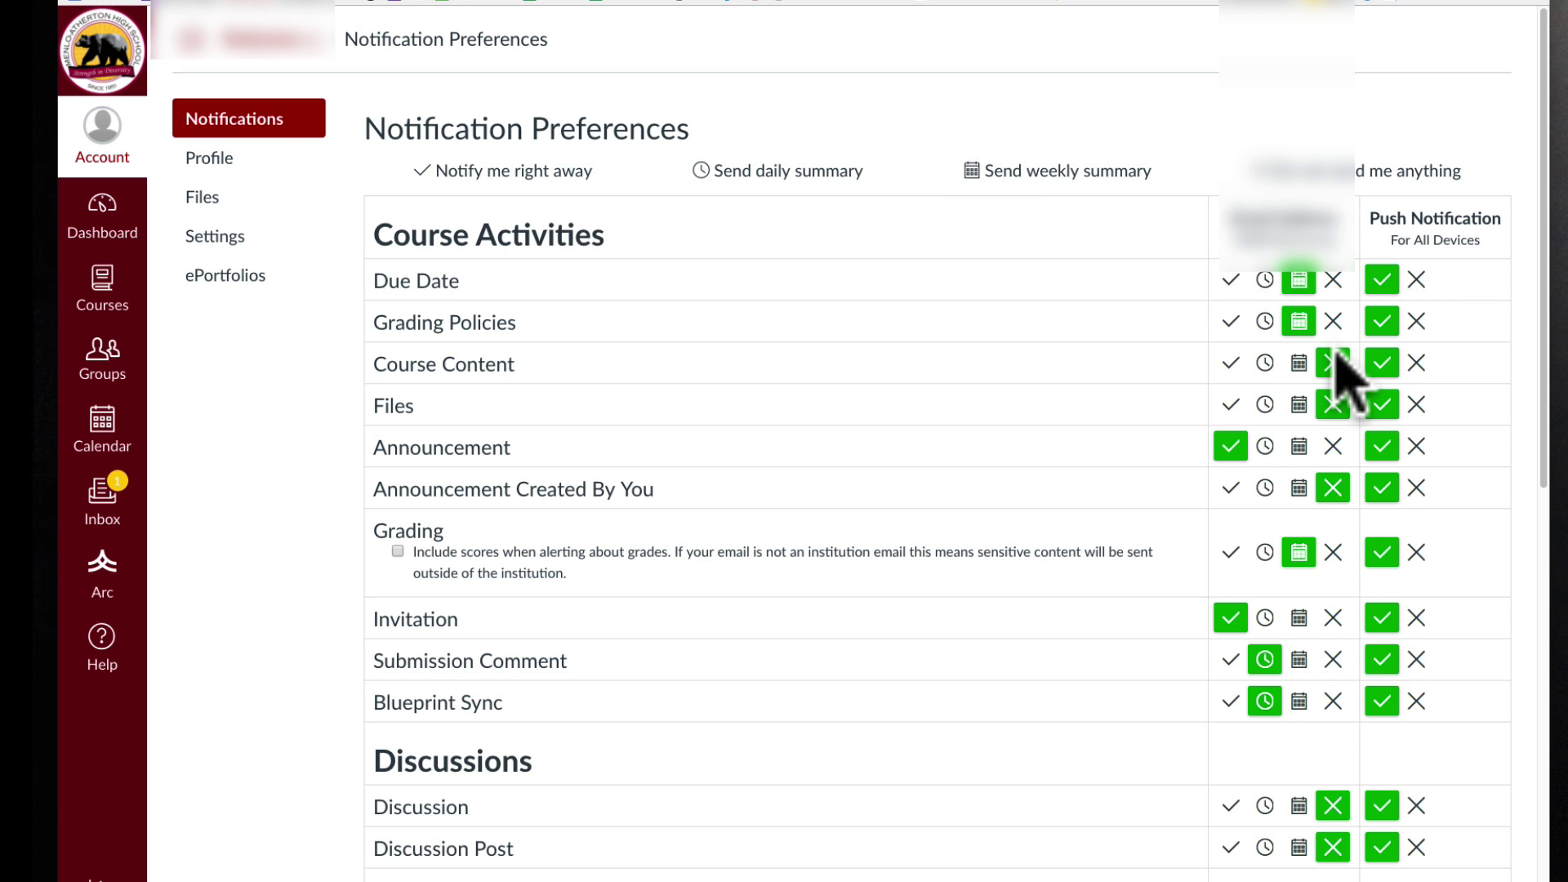
scroll(1339, 368, down, 2)
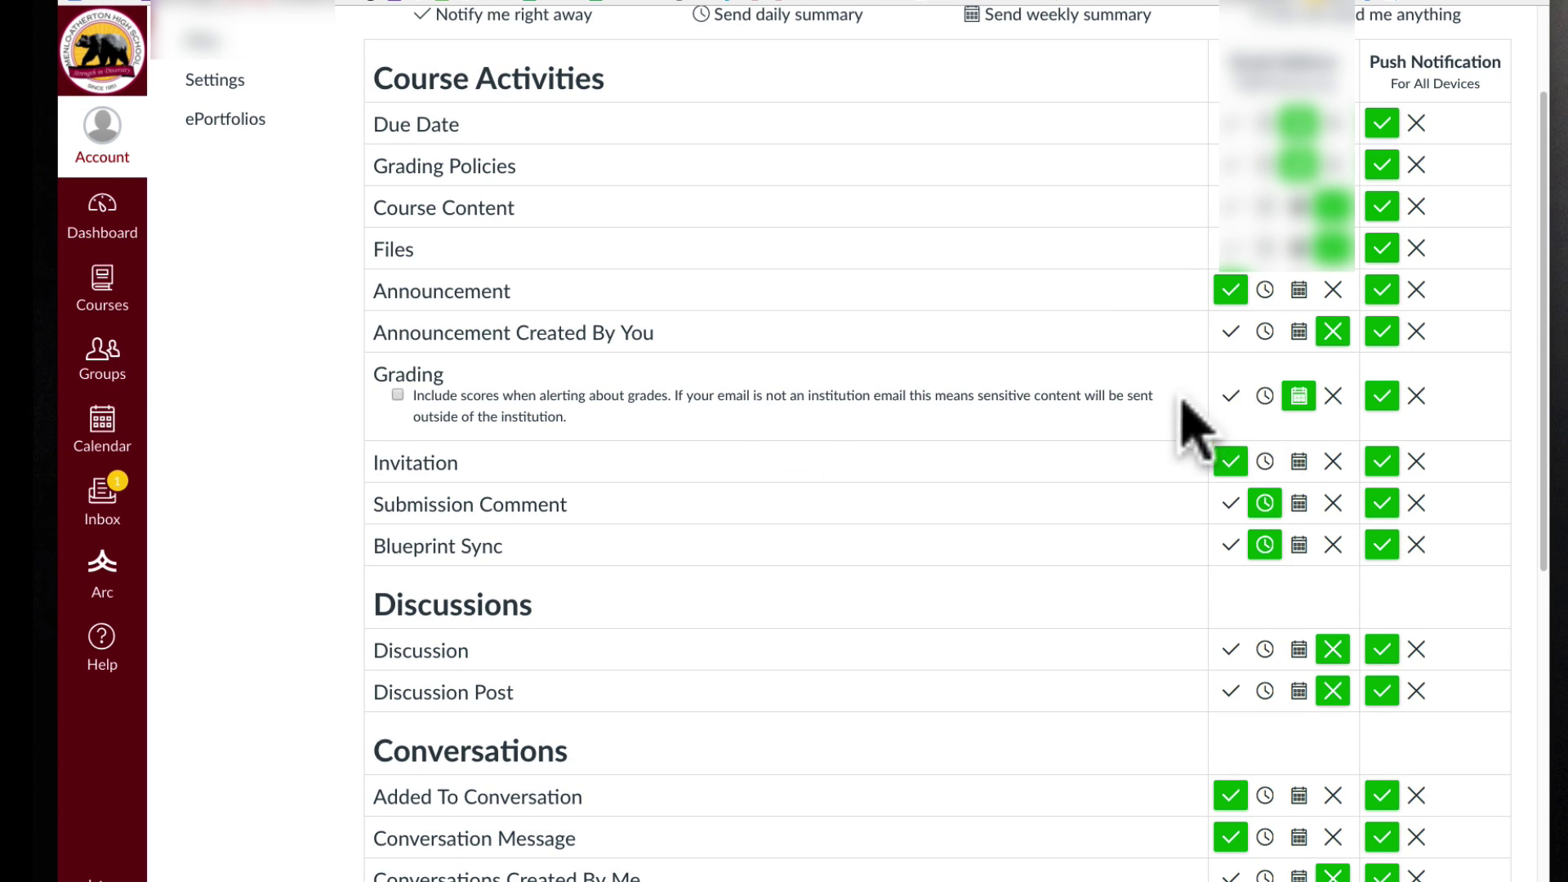
scroll(1233, 417, up, 2)
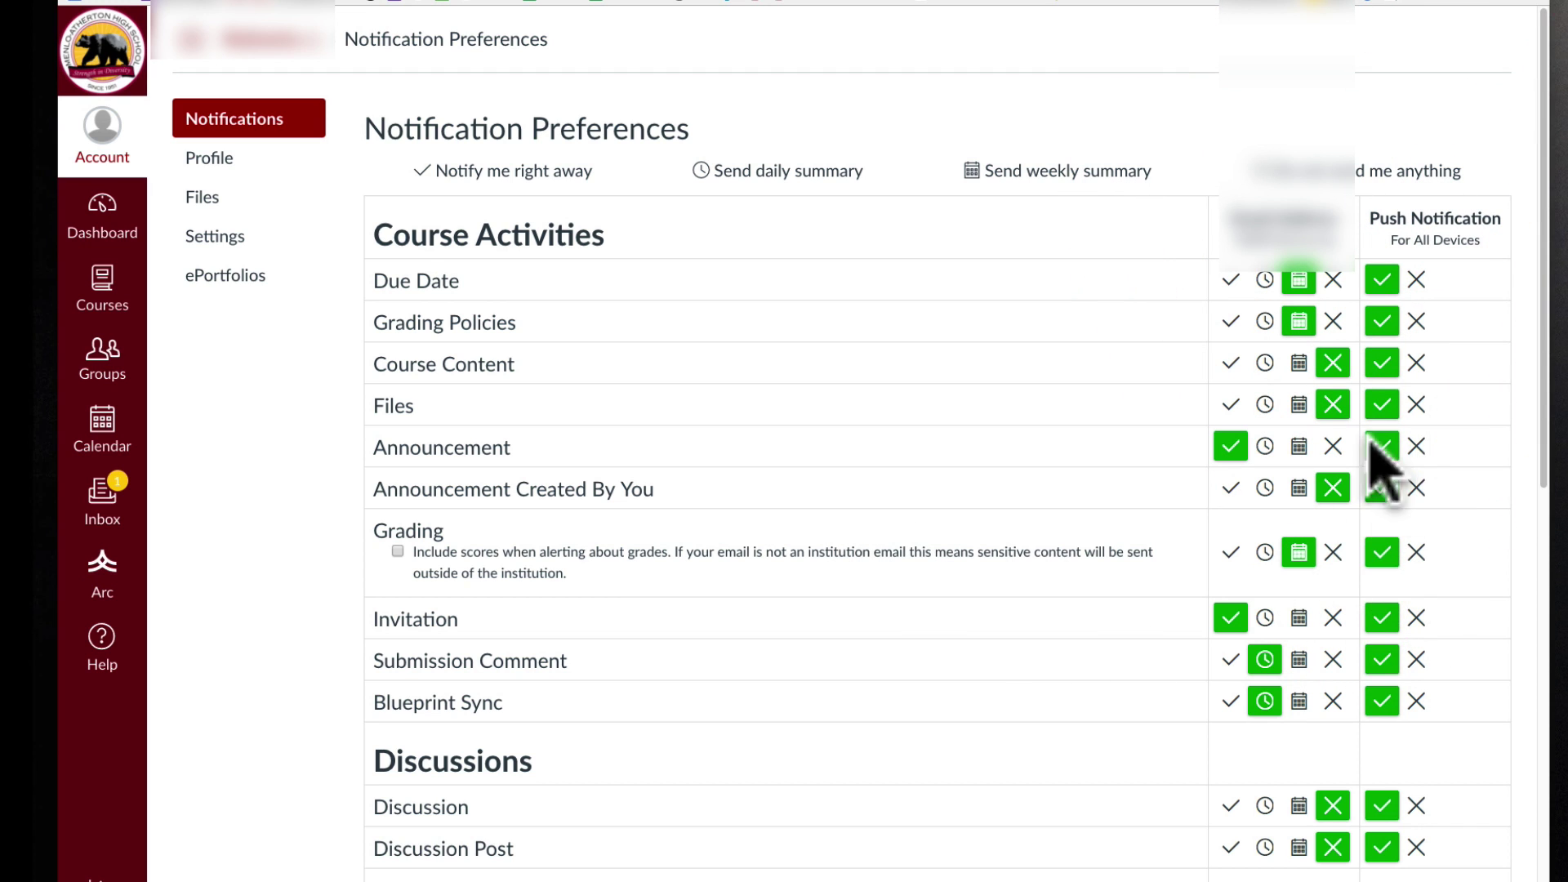
scroll(1380, 763, down, 1)
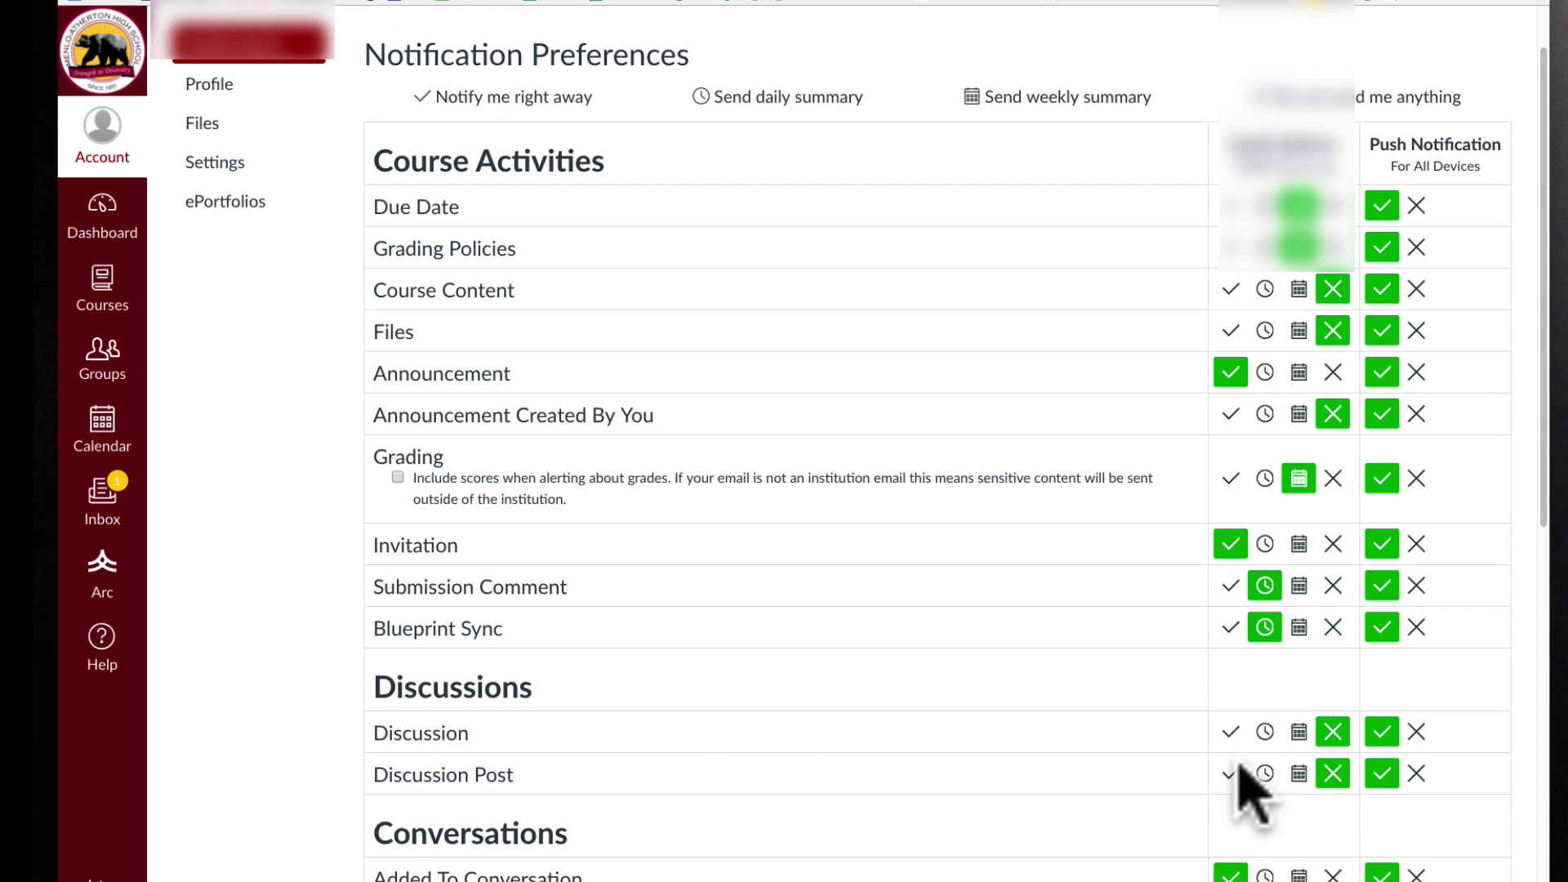
scroll(1372, 726, down, 1)
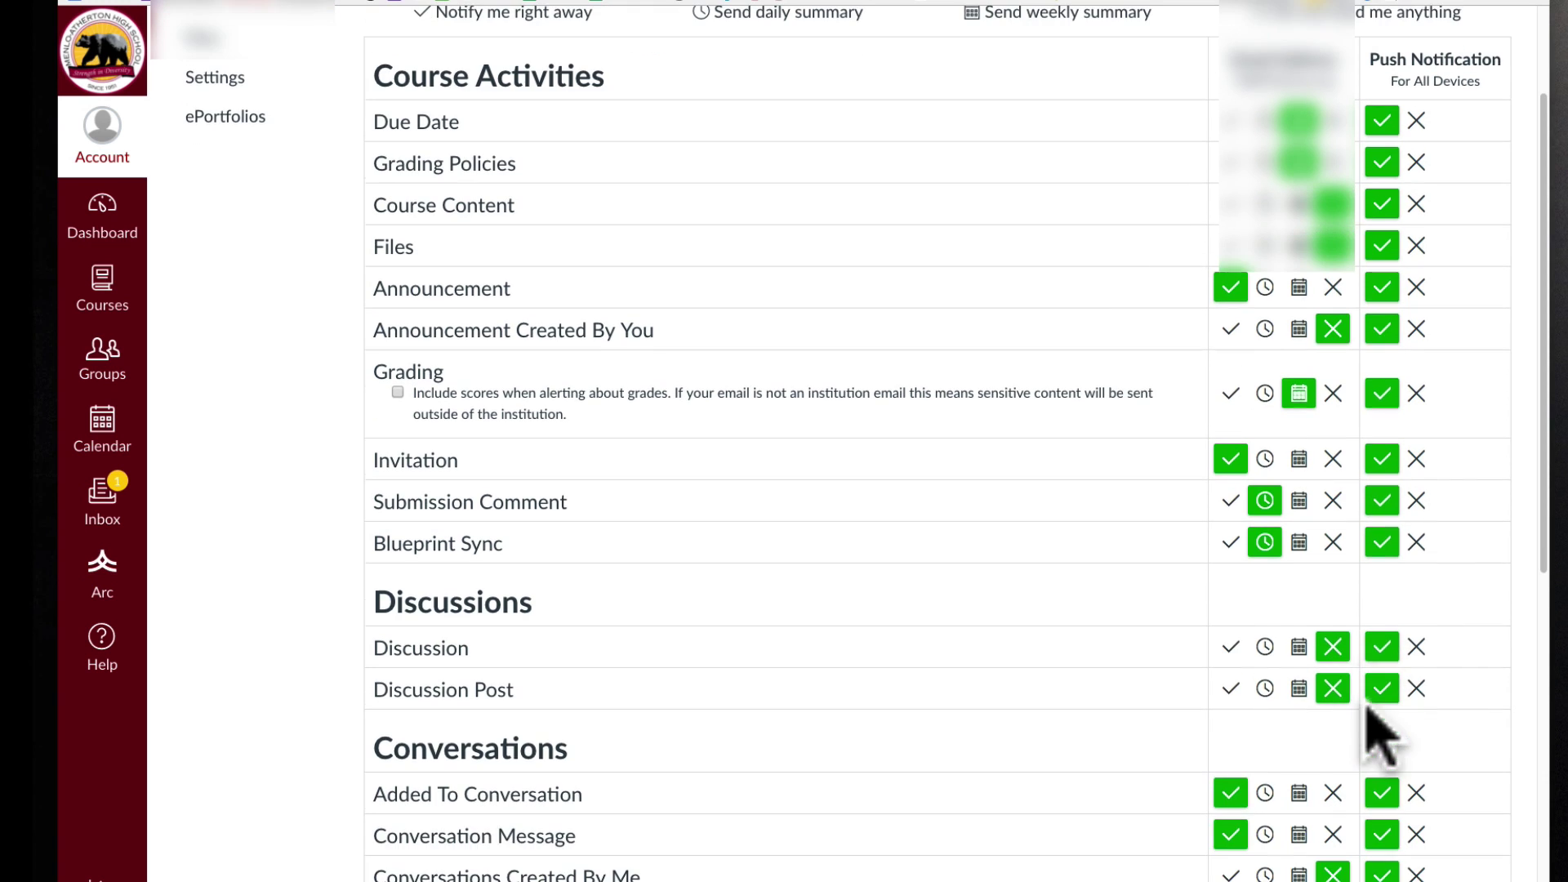
scroll(624, 776, down, 1)
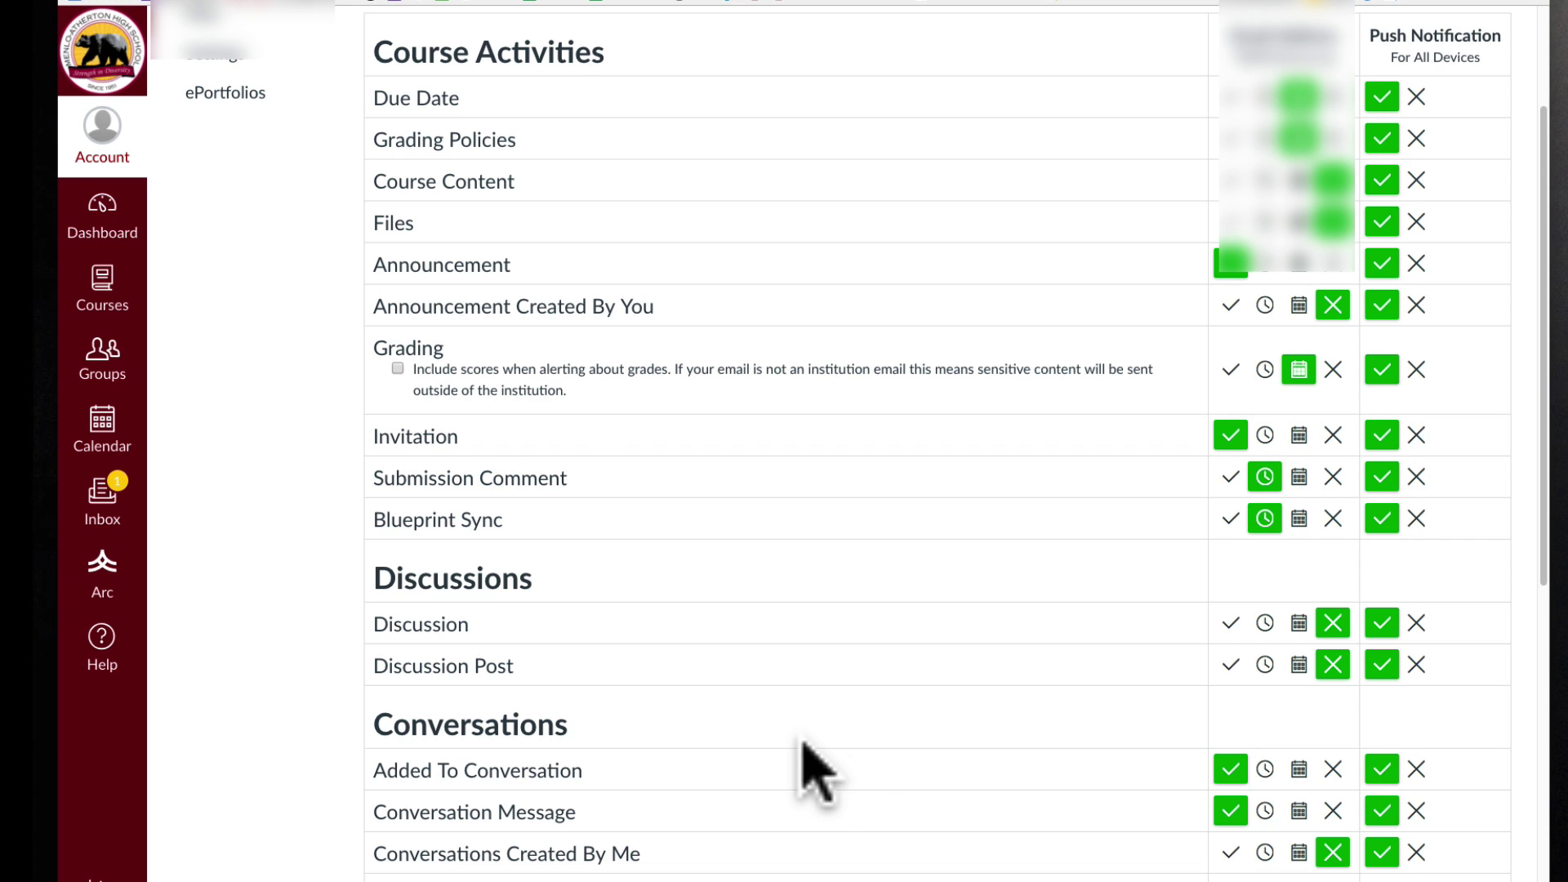
scroll(816, 771, up, 2)
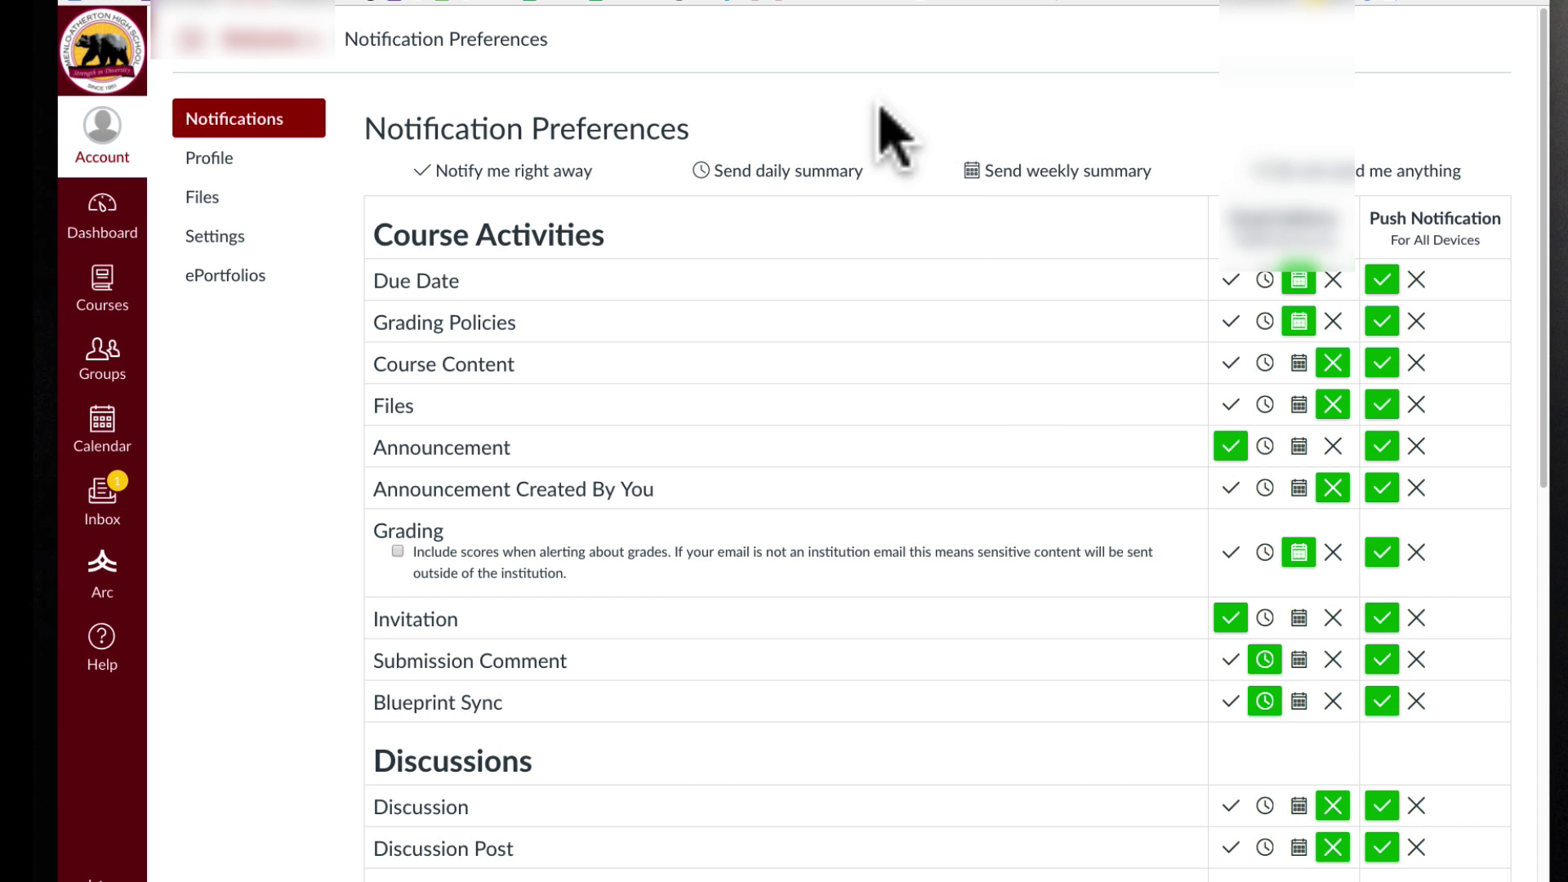
Return to the Dashboard showing the six course cards and the To Do list.
click(105, 219)
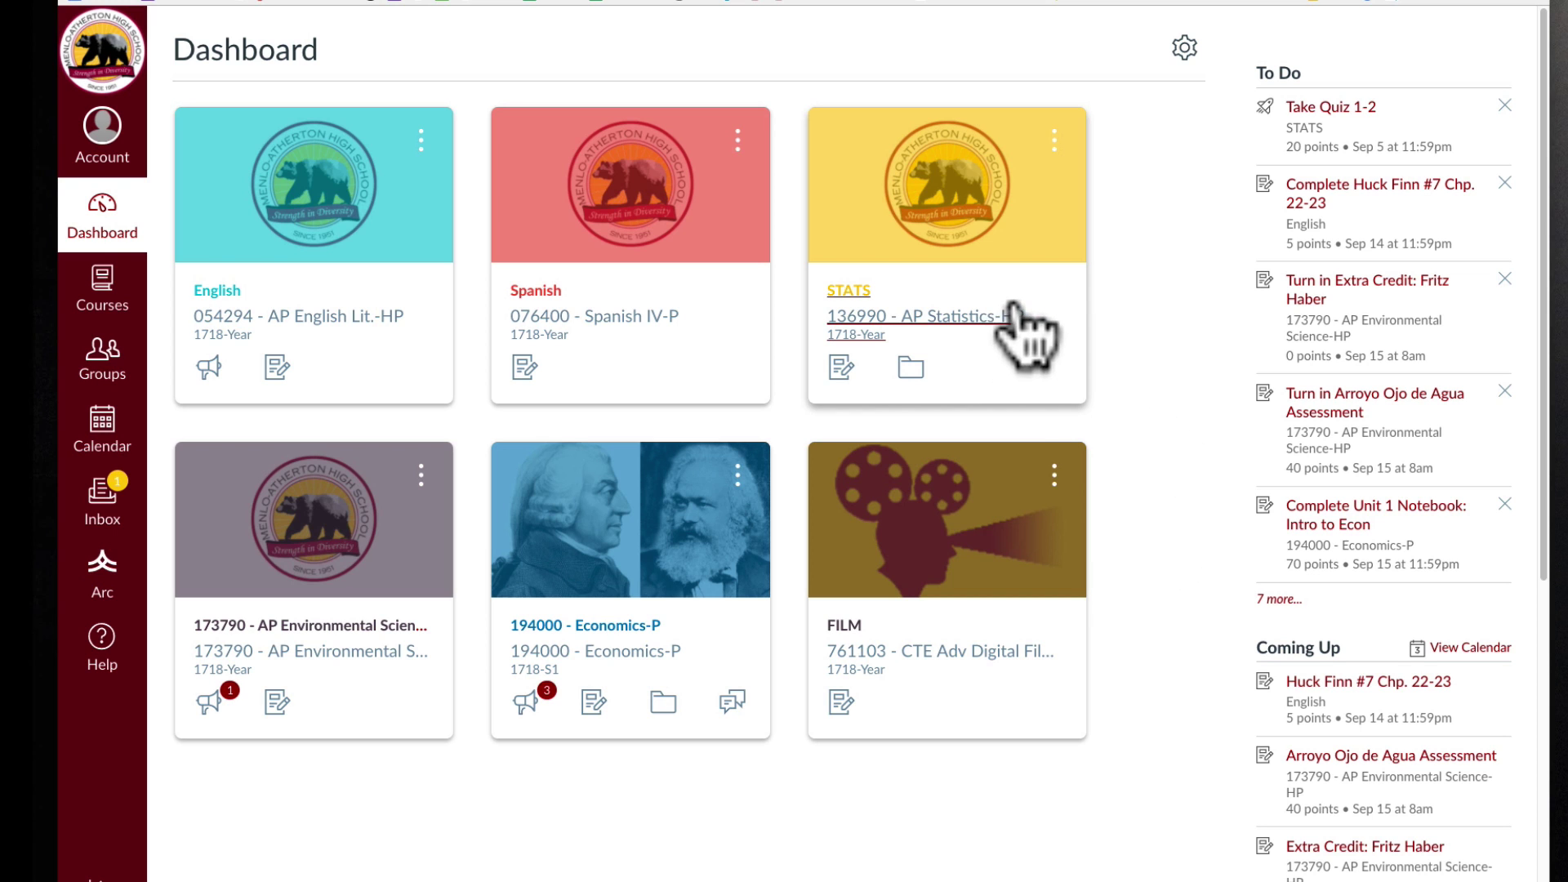
Show the Calendar in Month view and enable the English and Spanish course calendars.
click(109, 428)
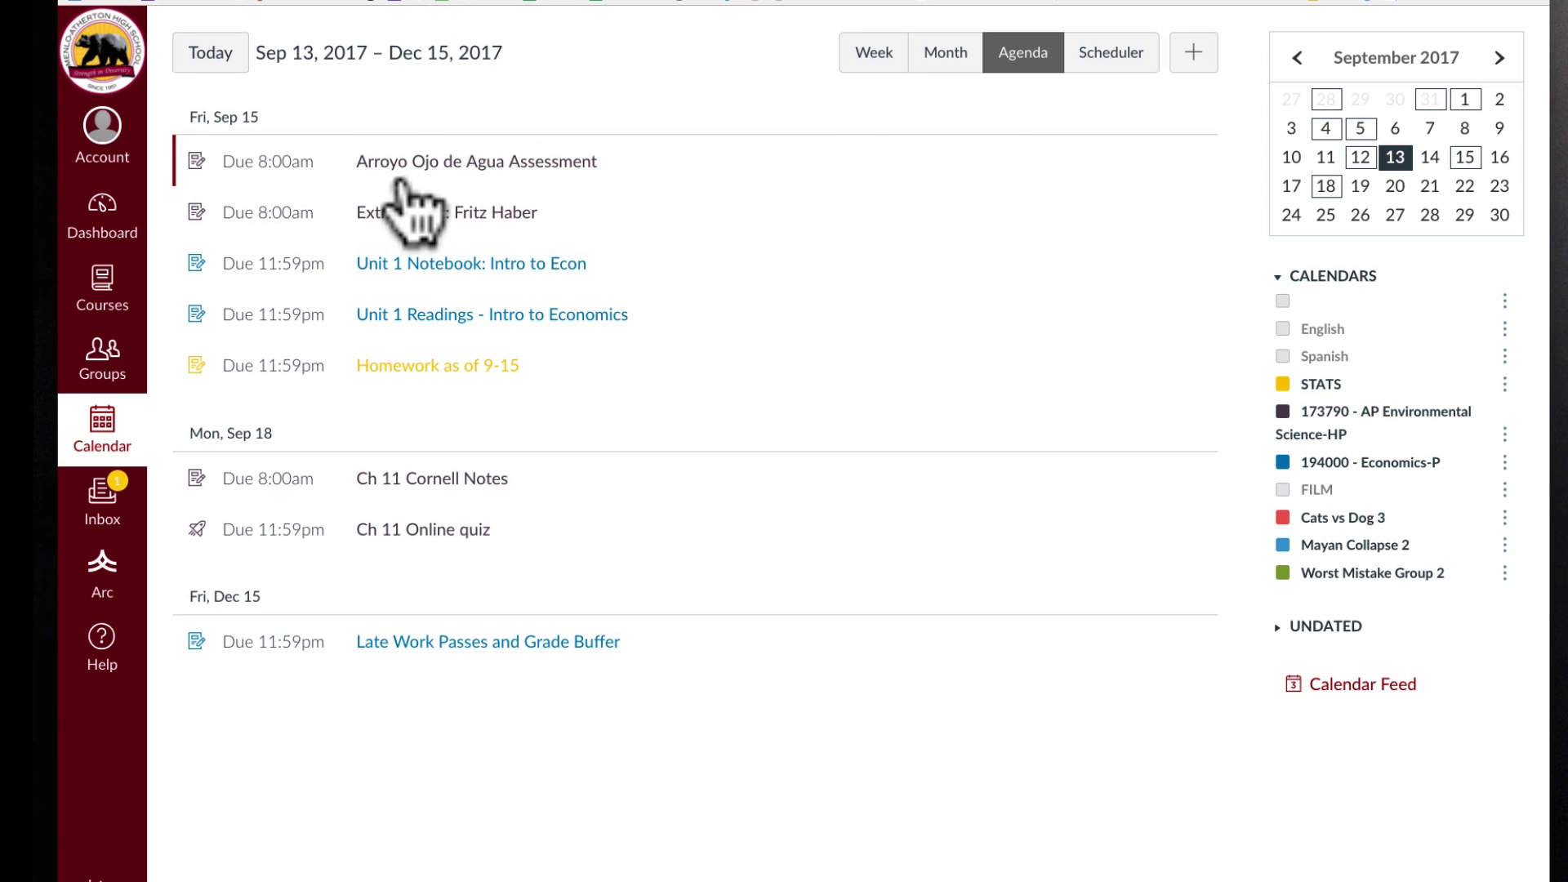
click(865, 65)
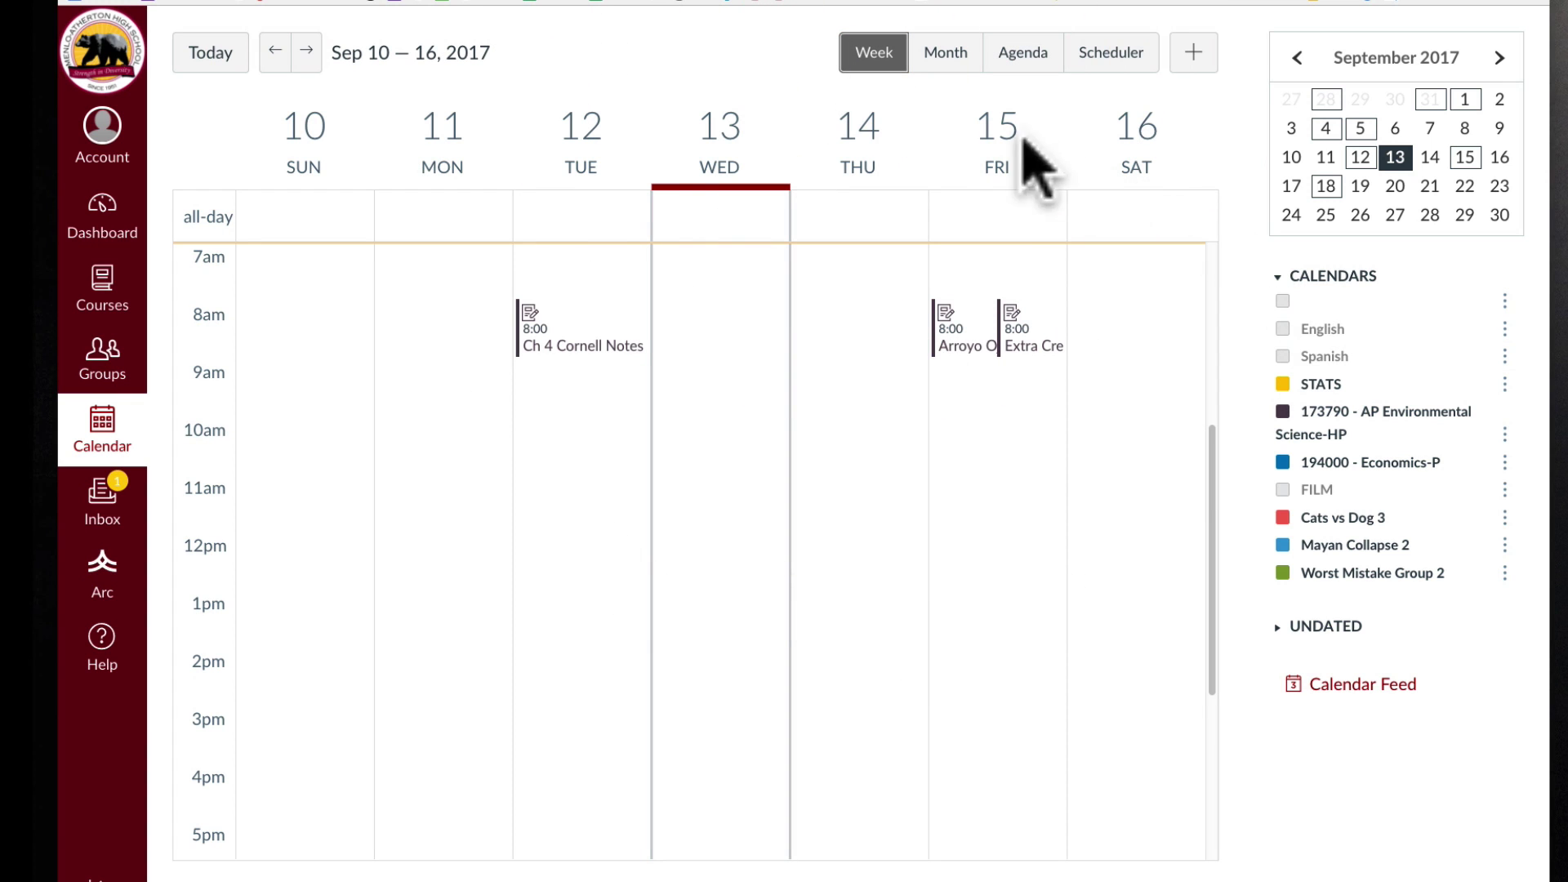
click(947, 56)
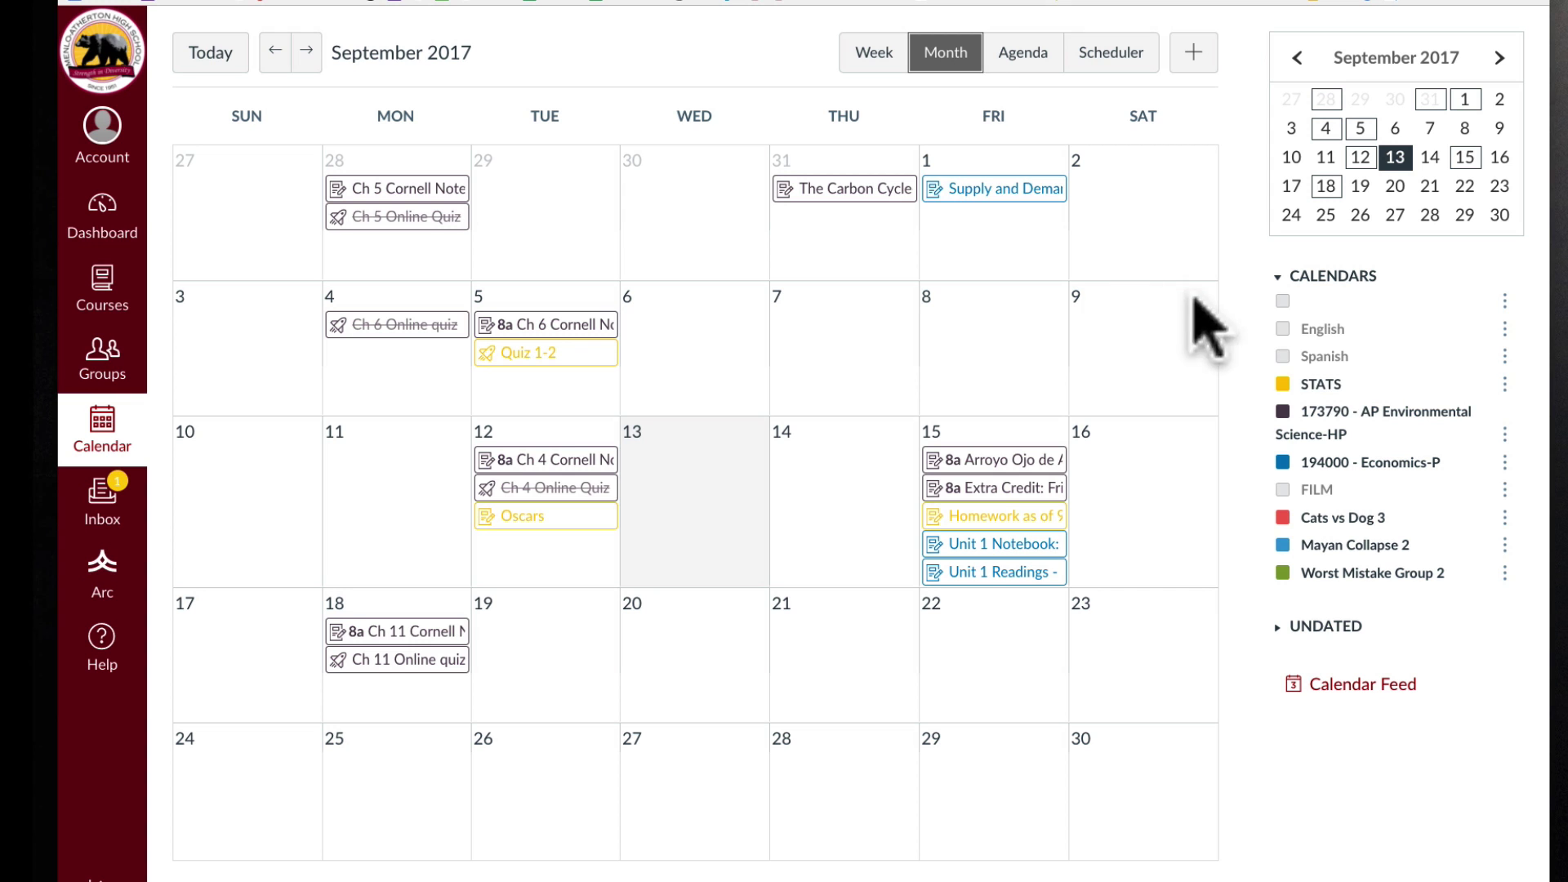
click(1283, 329)
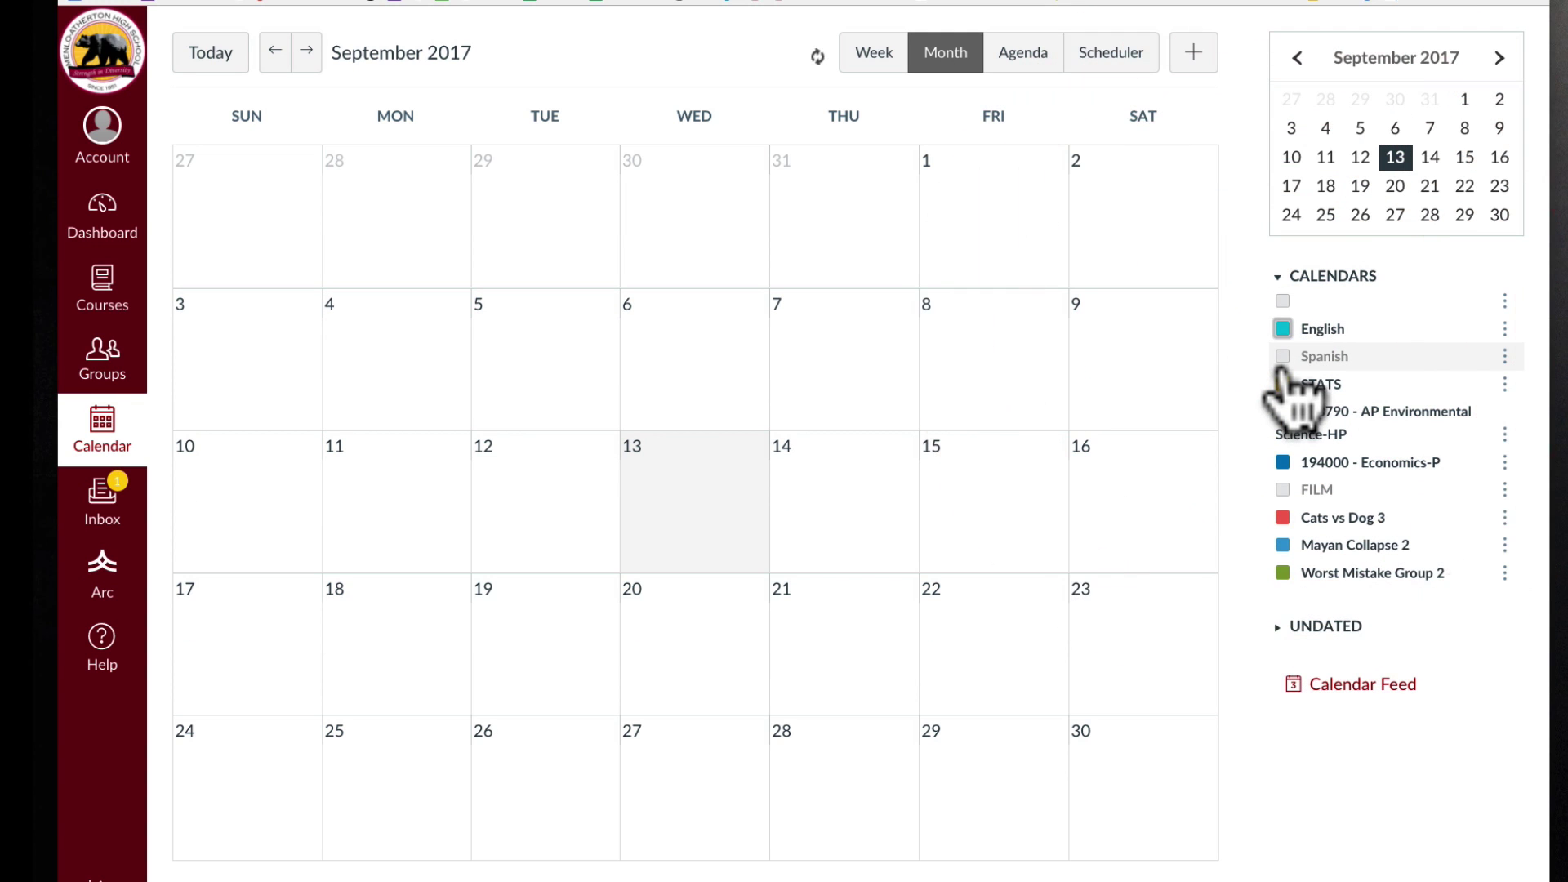
click(1281, 358)
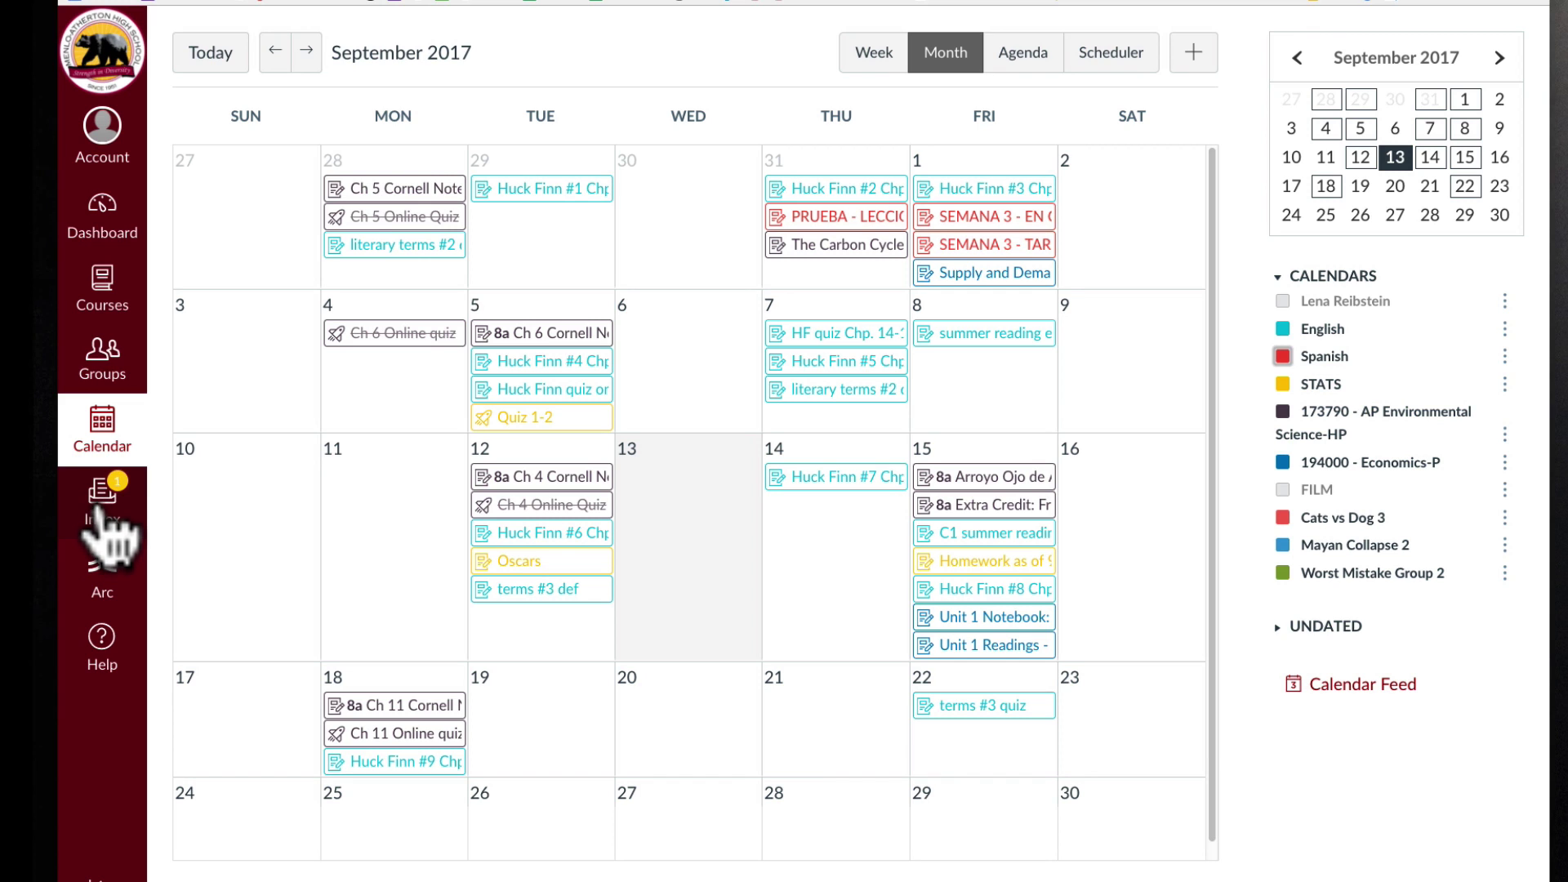
Read the one unread course message in the Inbox, then go back to the Dashboard.
click(99, 511)
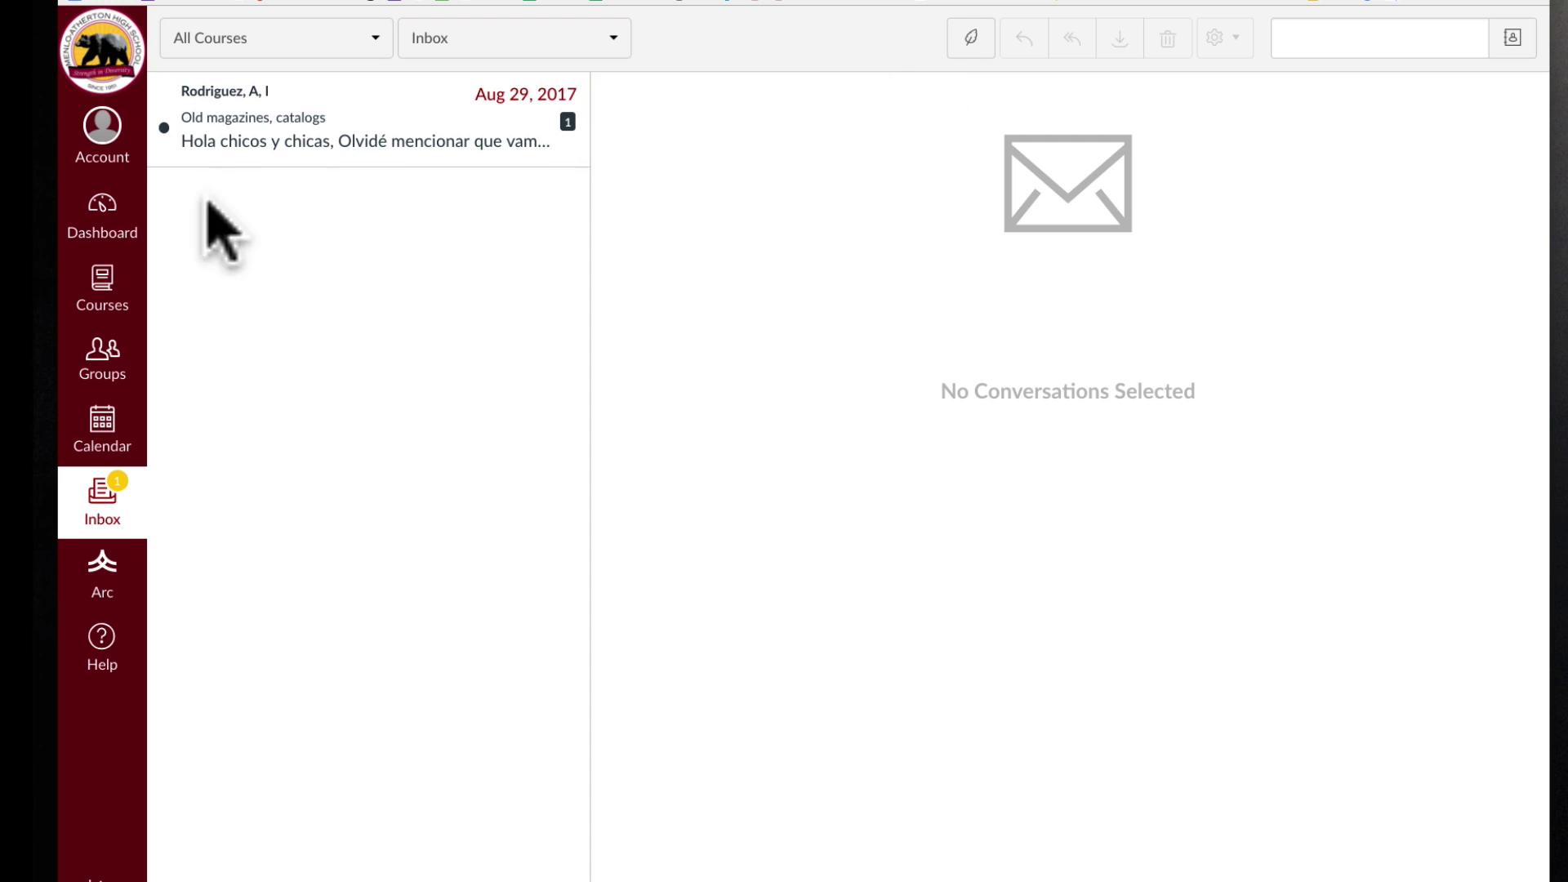
click(103, 230)
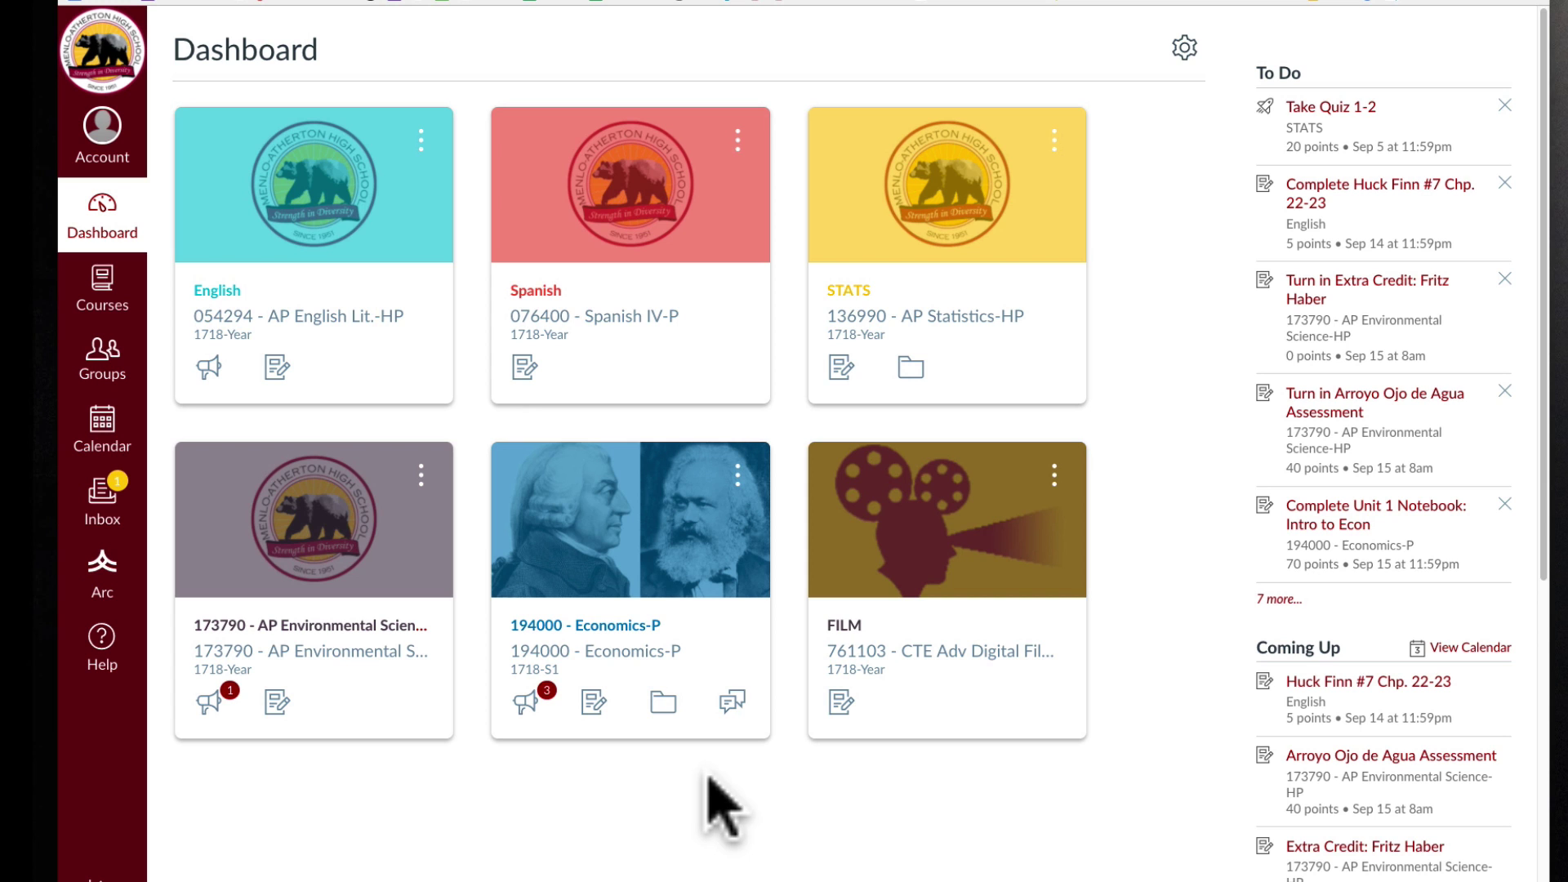
Open the Spanish IV-P course's Grades page, showing a 44.73% (F) total.
click(521, 295)
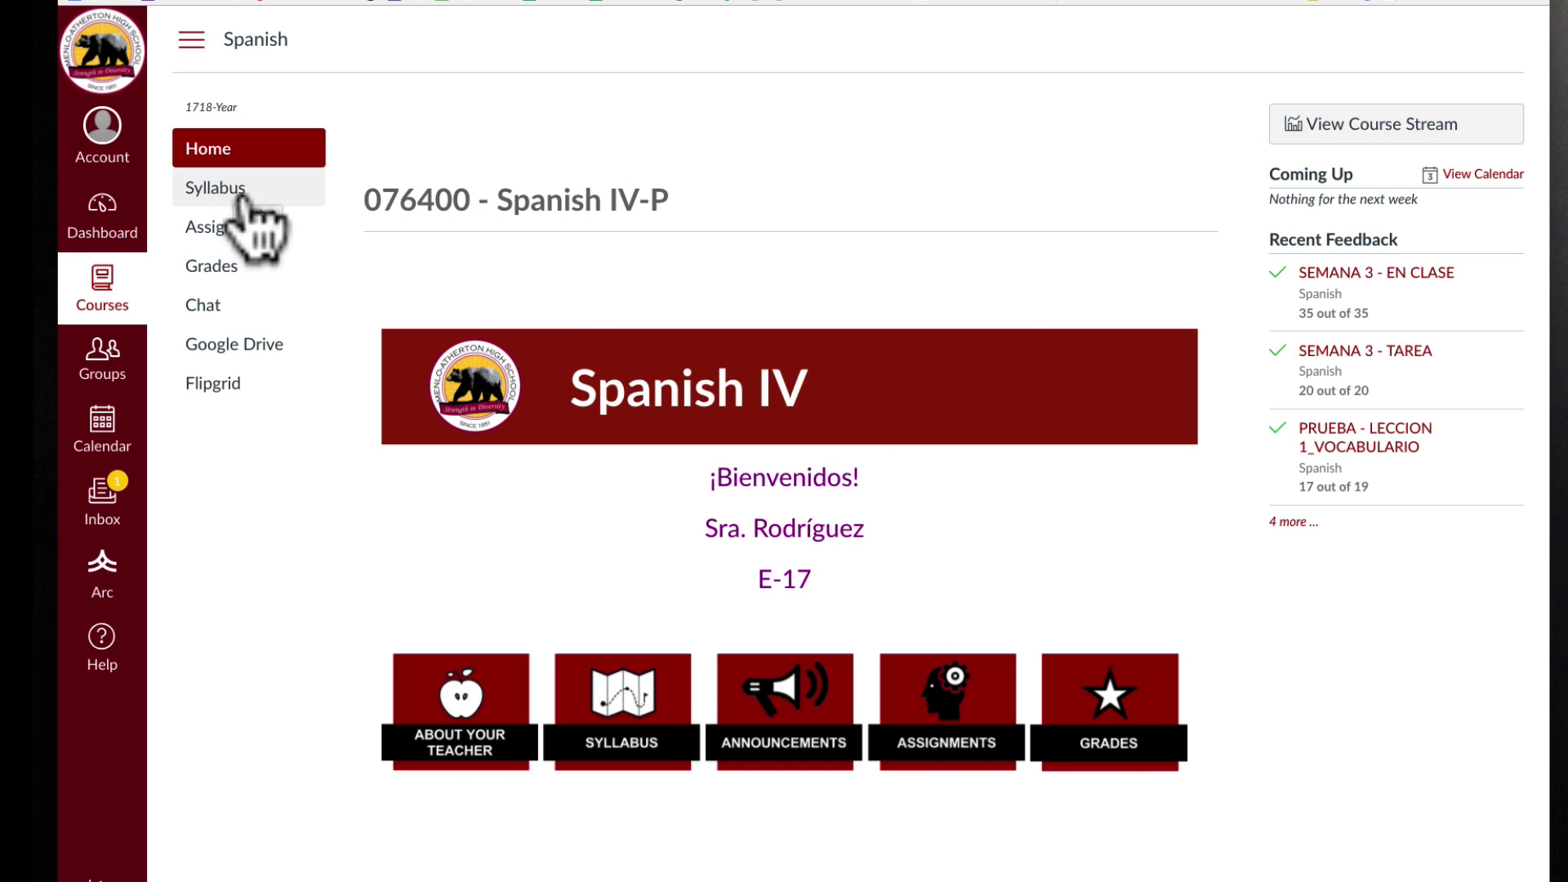
click(202, 266)
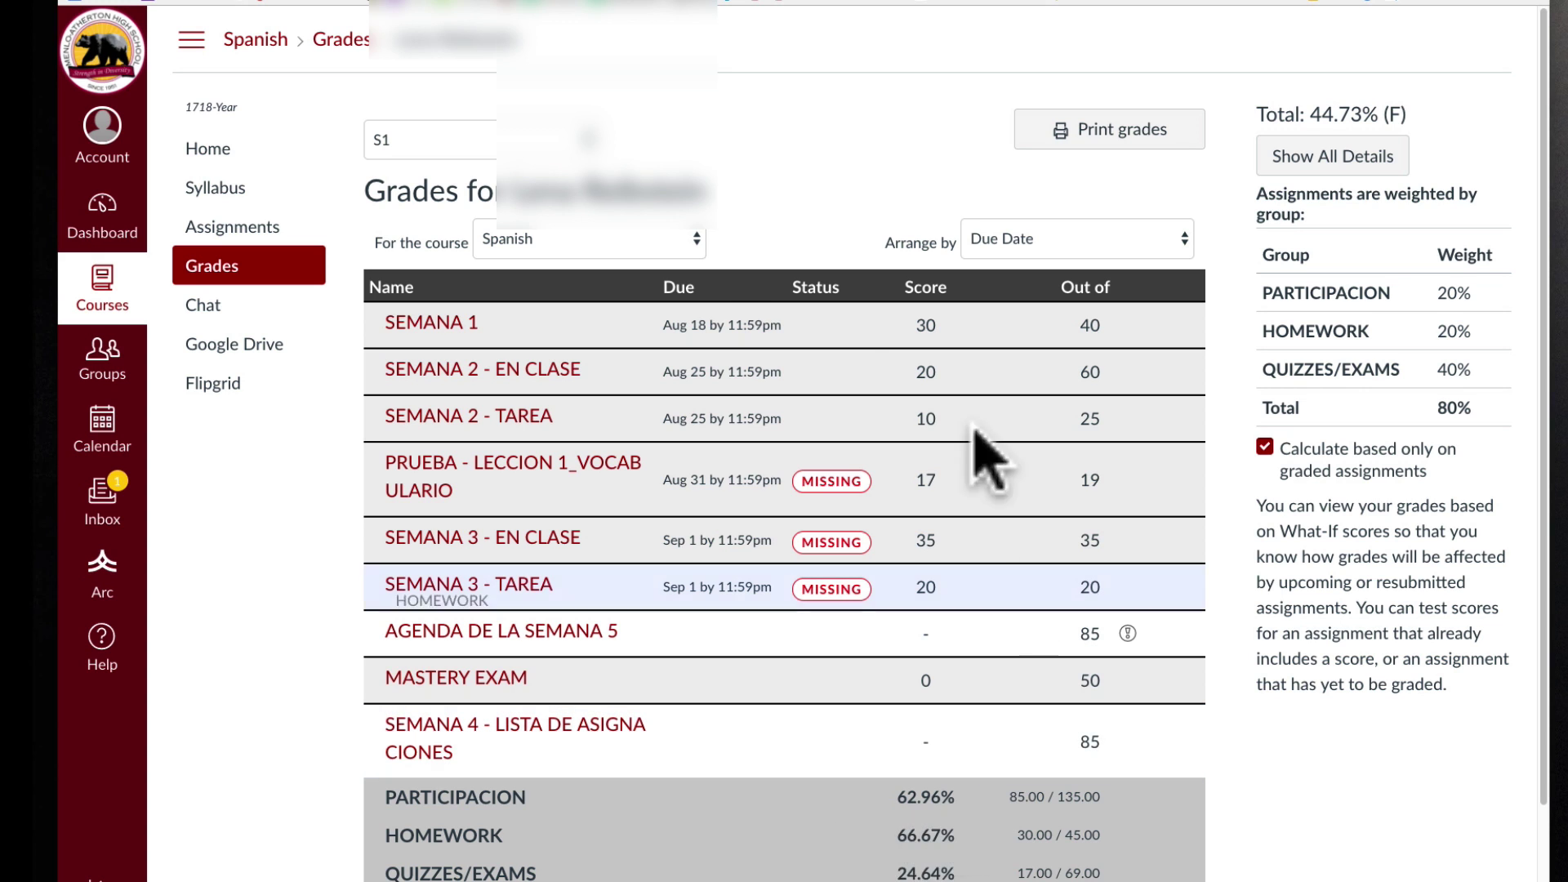
Switch Grades to the English course and scroll through its scores, totalling 83.58% (B-).
click(548, 243)
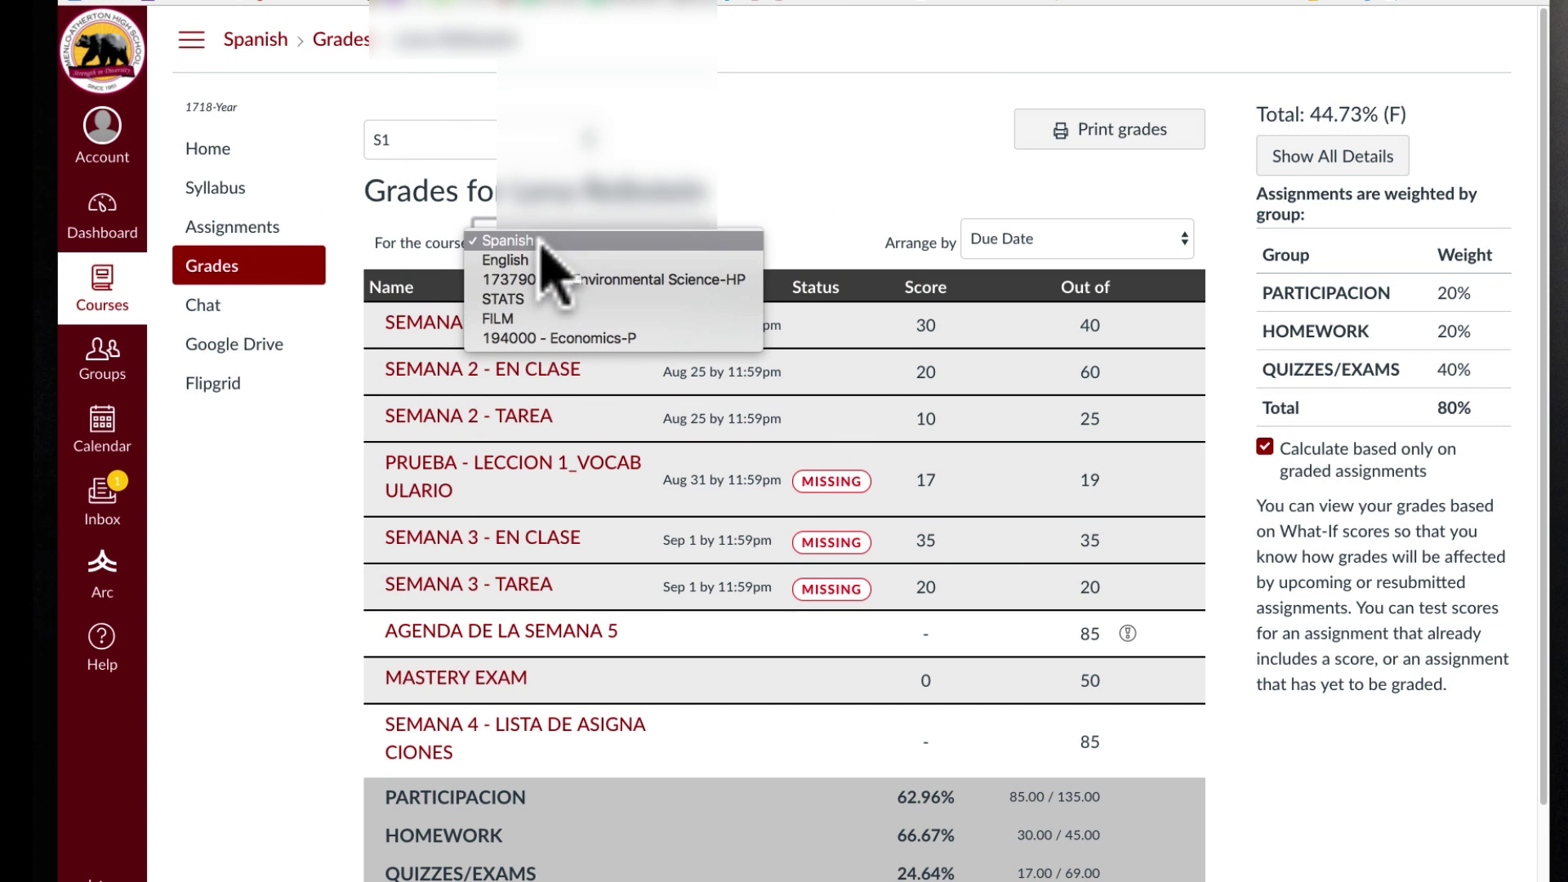
click(504, 260)
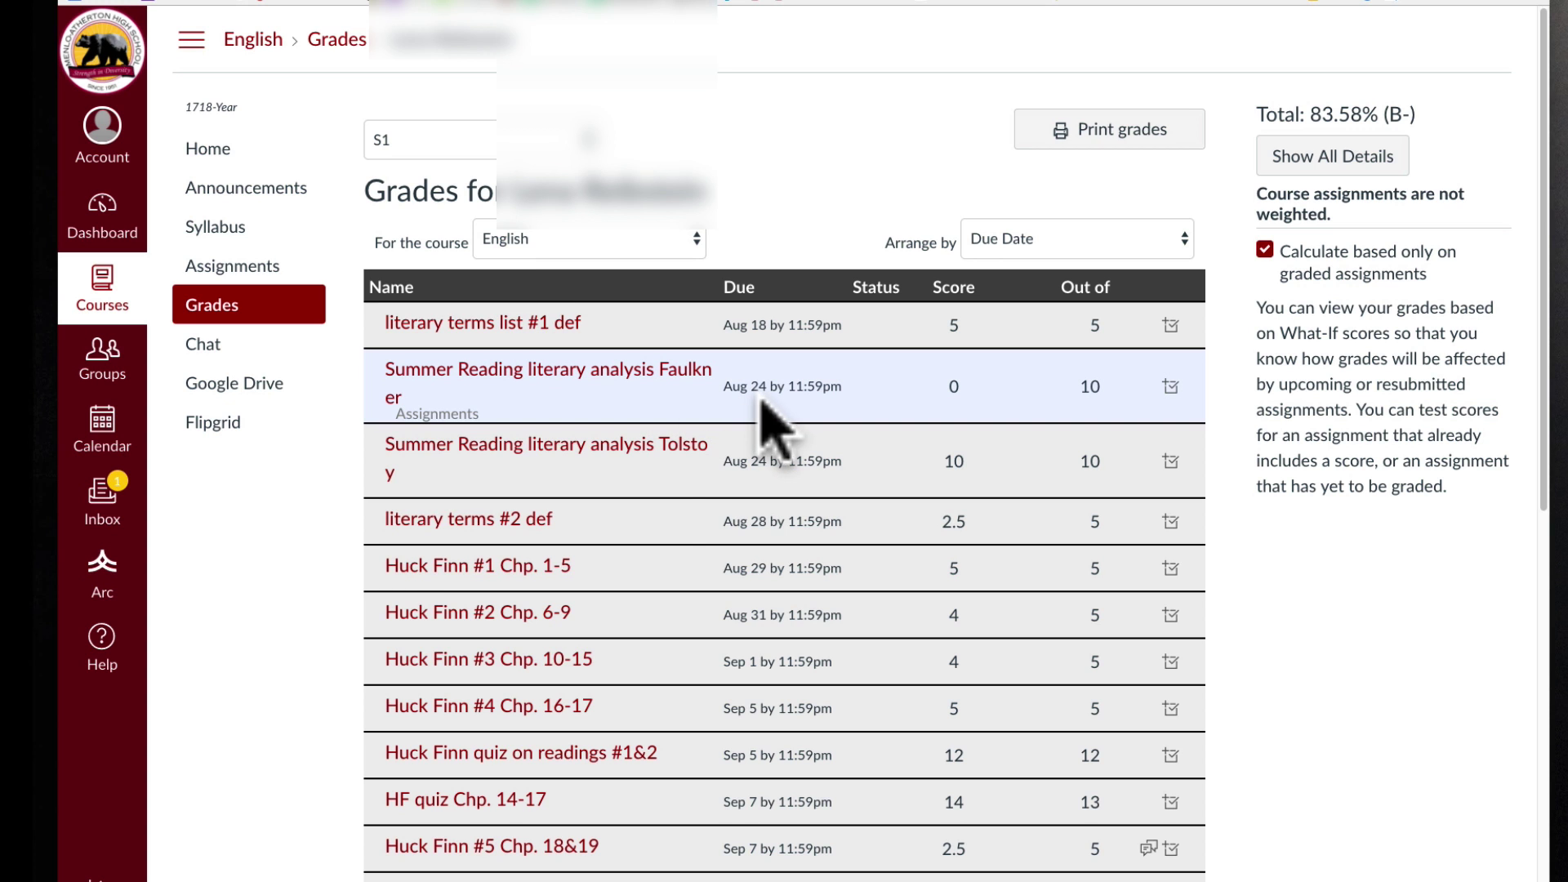
scroll(919, 488, down, 1)
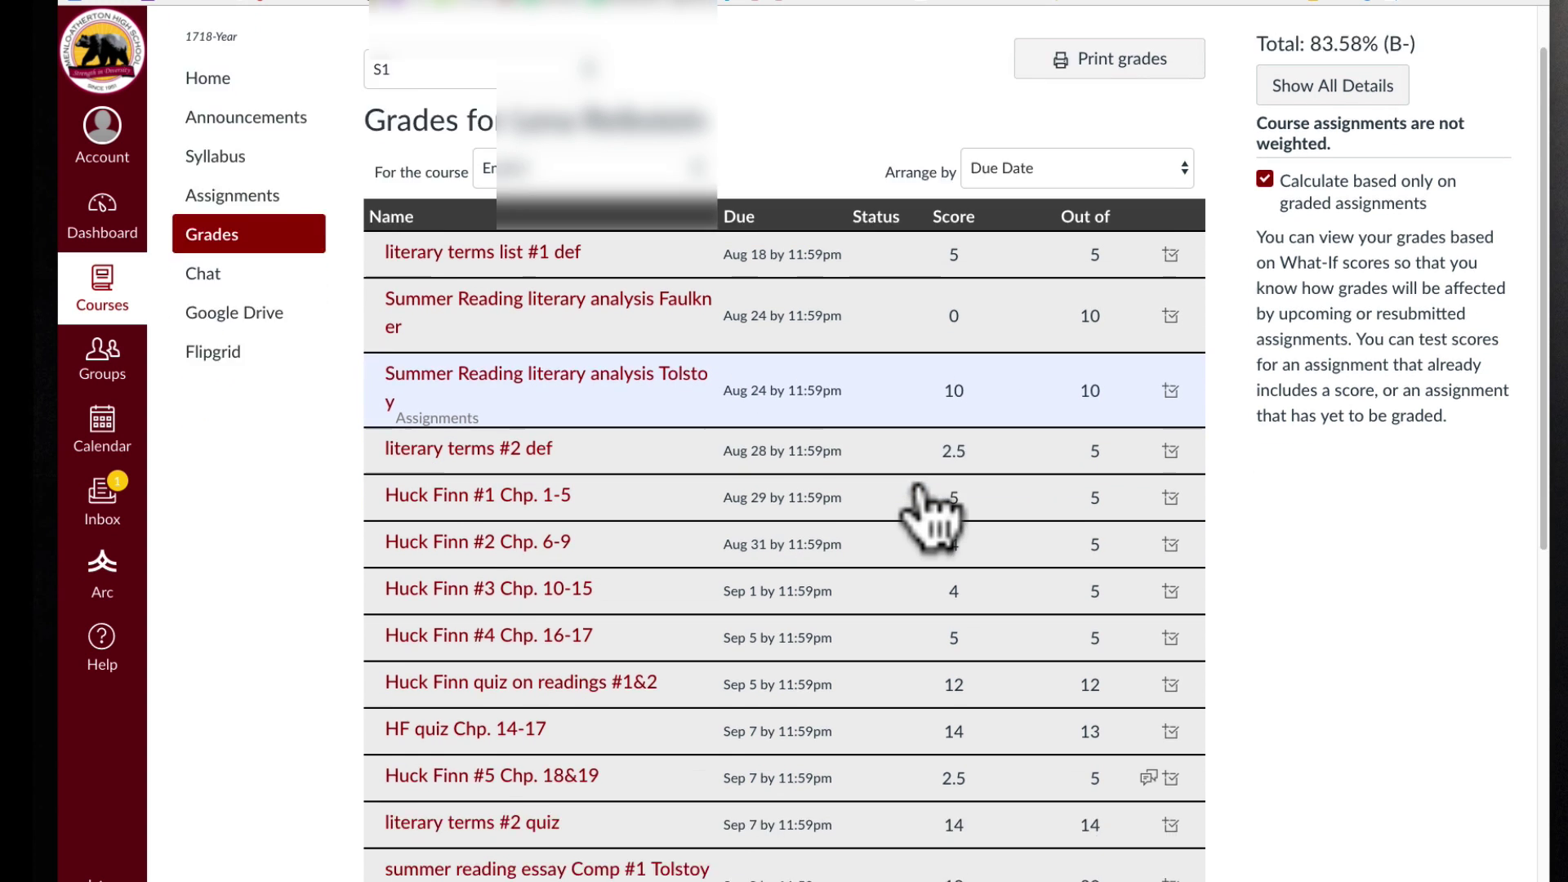
scroll(930, 514, down, 9)
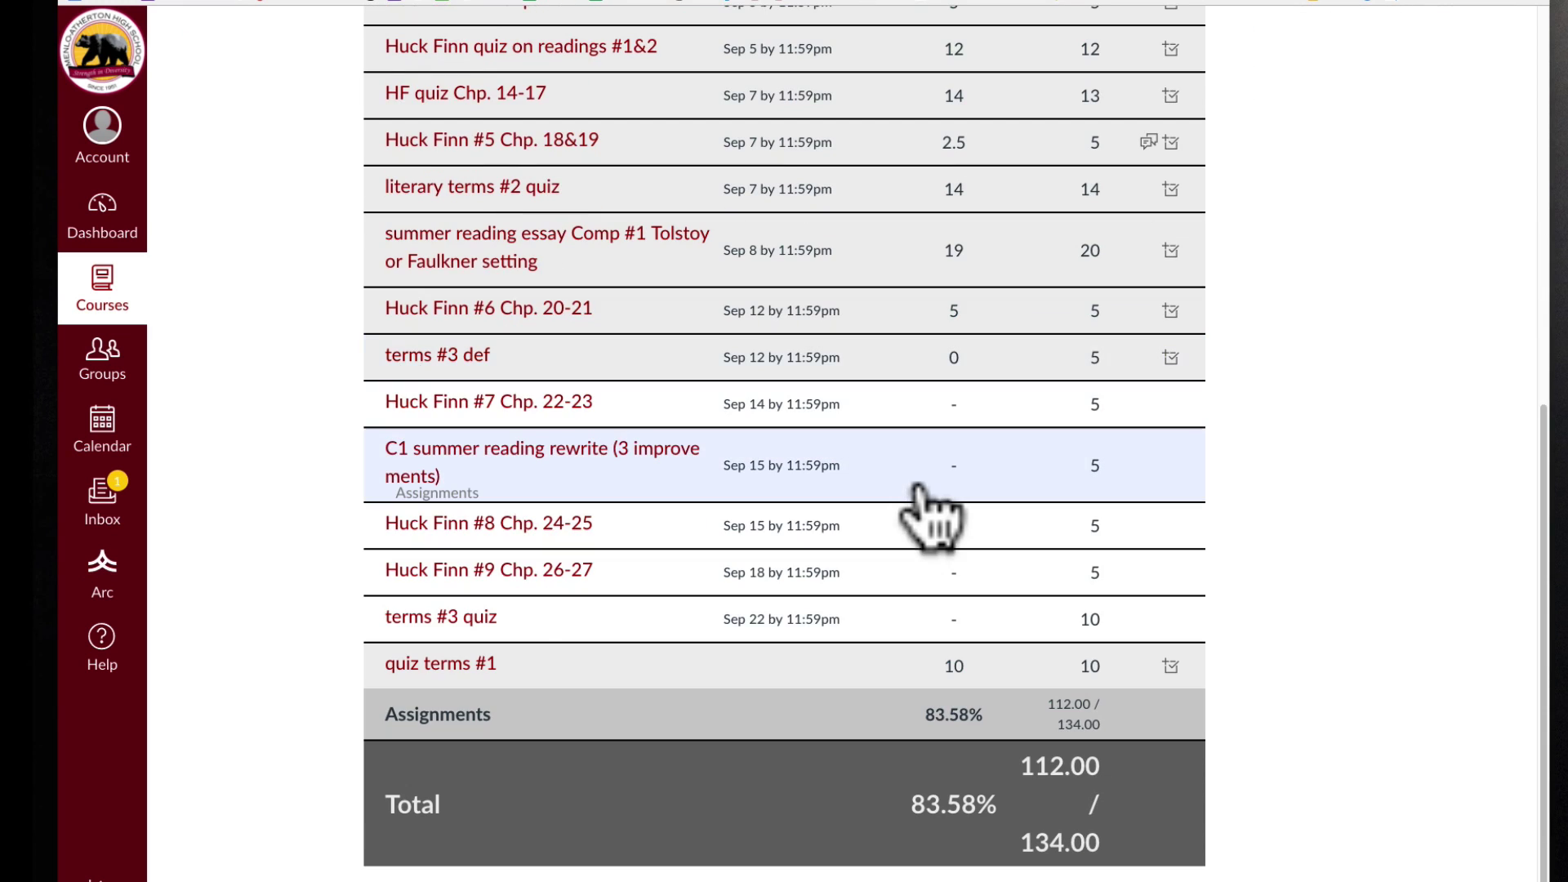
scroll(930, 515, up, 10)
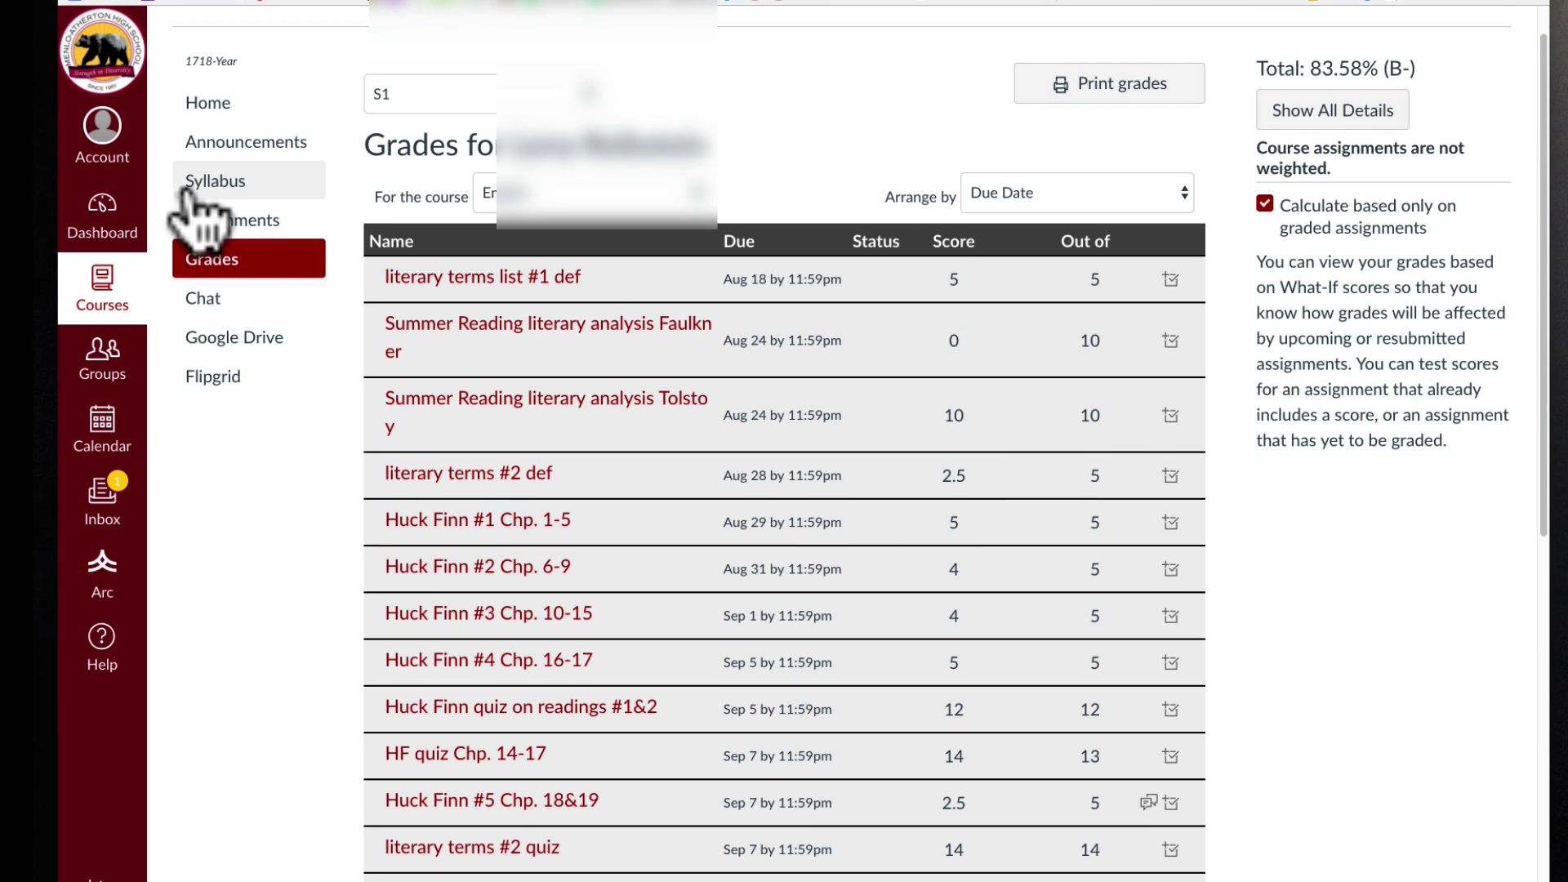
Review the English course's upcoming Huck Finn readings and terms #3 quiz, then return to the Dashboard.
click(217, 220)
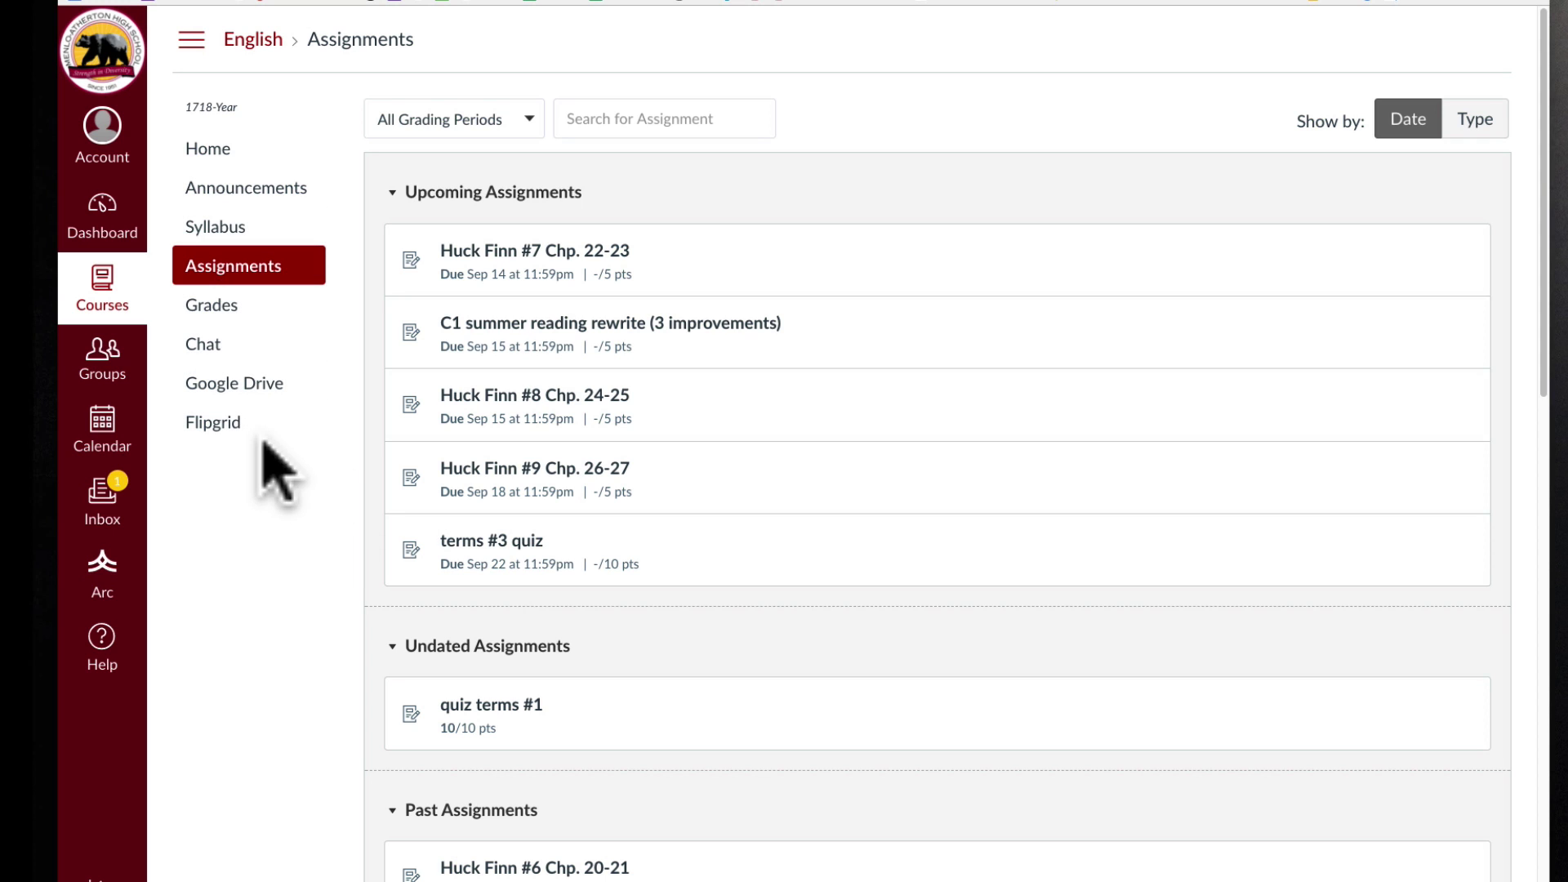
click(118, 227)
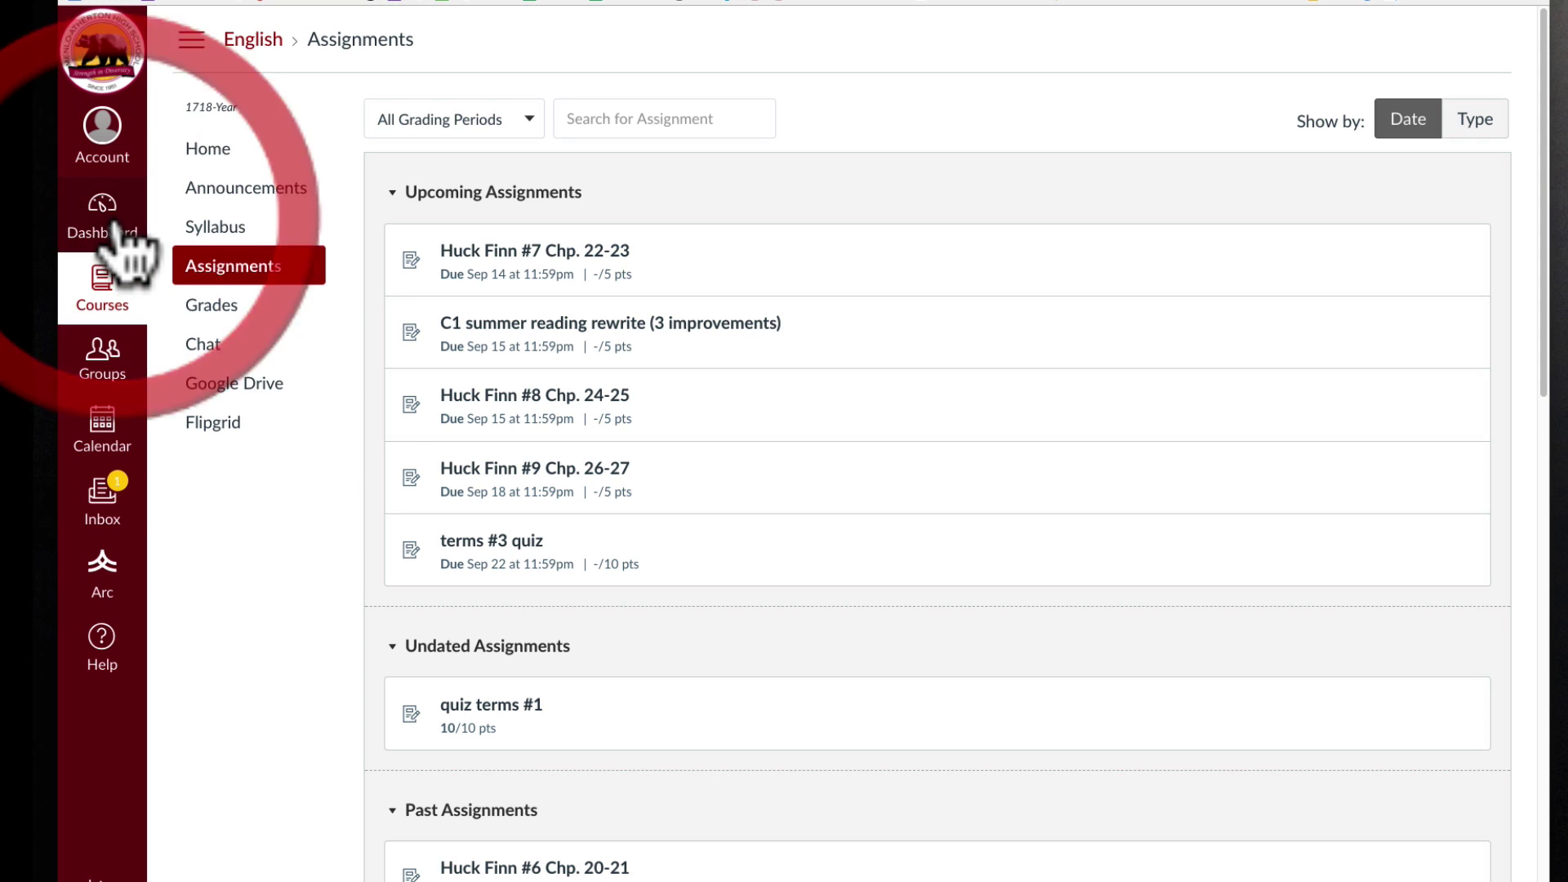